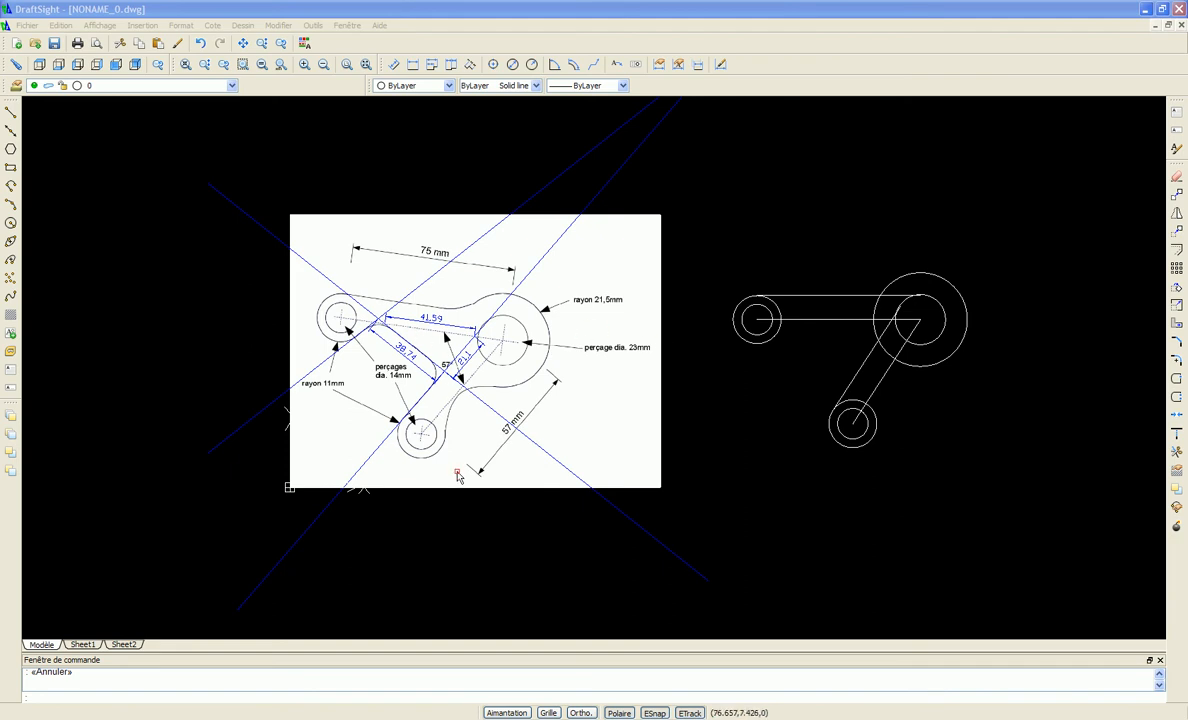
pyautogui.click(459, 548)
pyautogui.click(459, 548)
pyautogui.scroll(4, 393, 340)
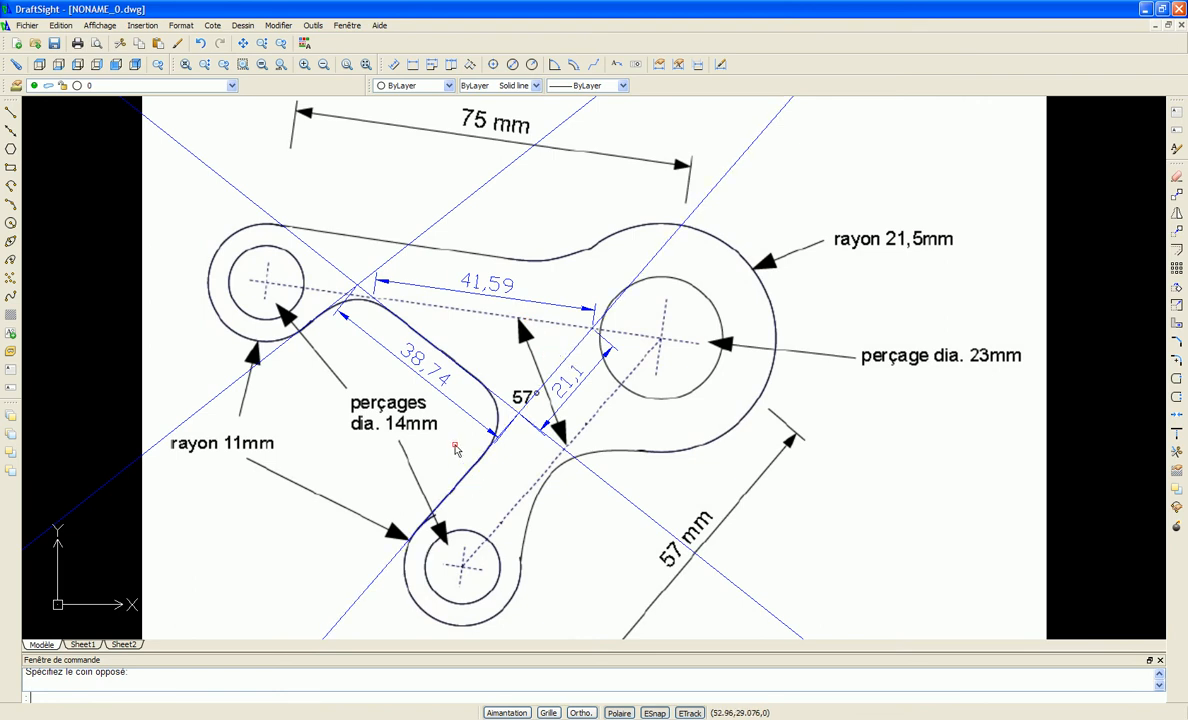
pyautogui.scroll(-4, 428, 302)
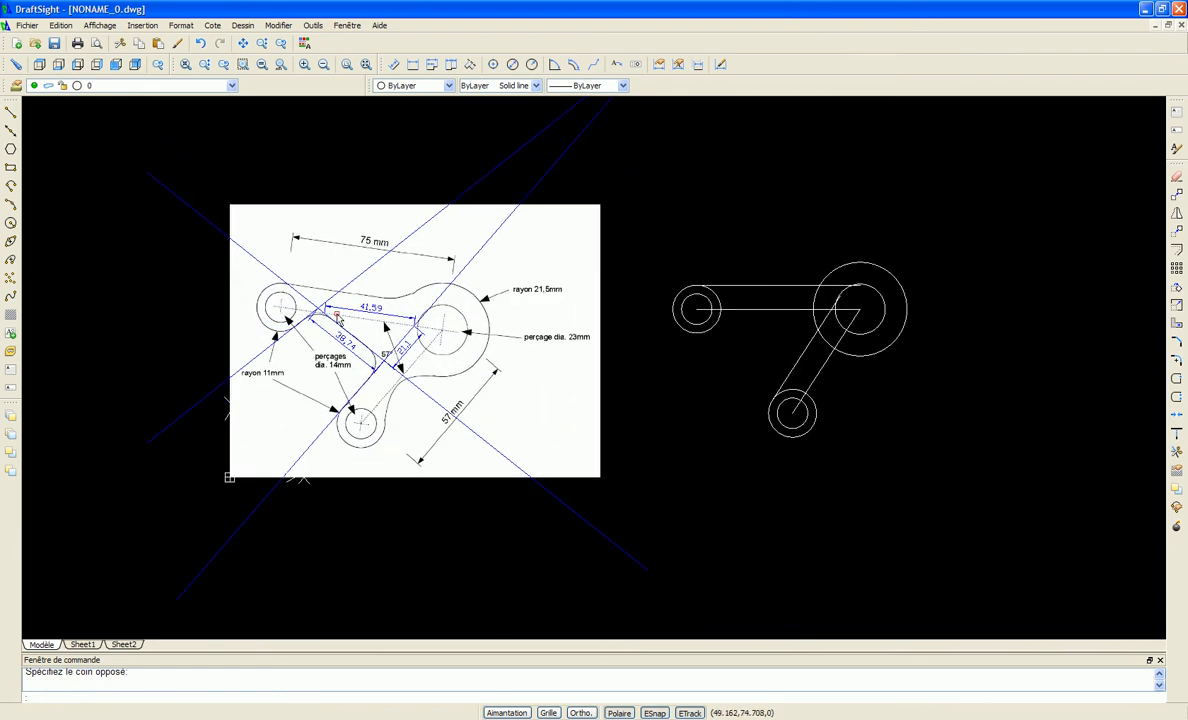
pyautogui.scroll(2, 361, 299)
pyautogui.scroll(-1, 362, 302)
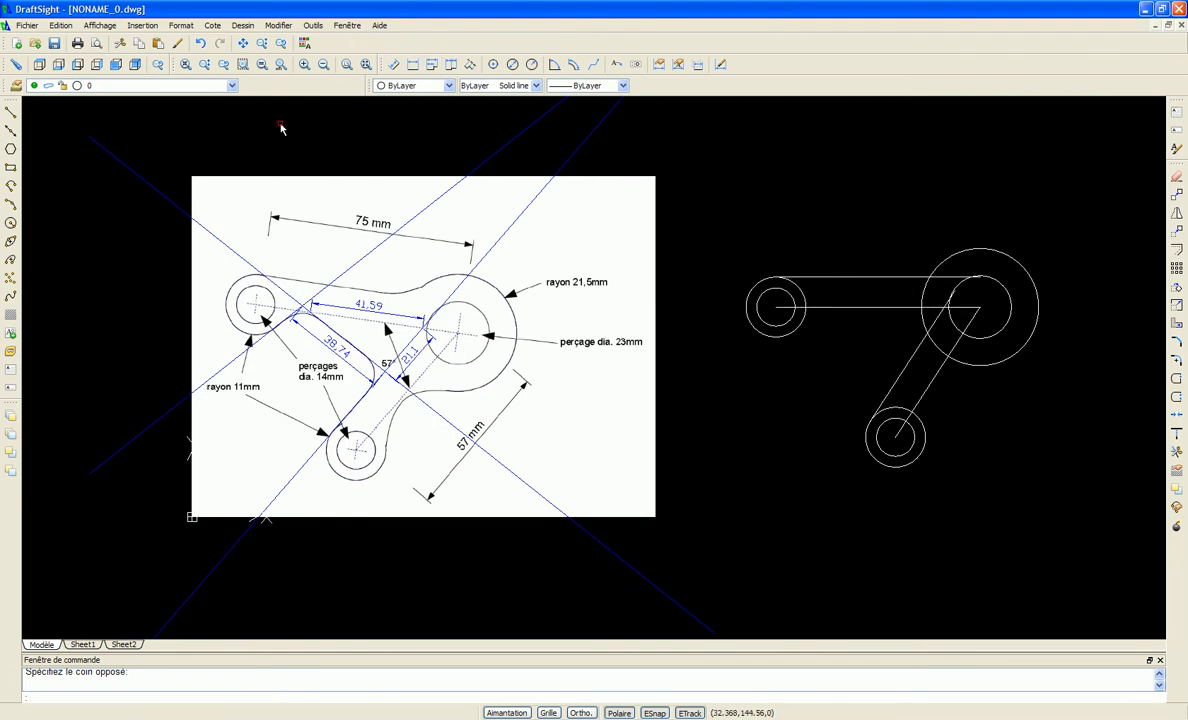
# Draw a blue 41.59 line along the horizontal centre line, starting at its intersection with the slanted tangent line and heading toward the small circle.
pyautogui.click(447, 86)
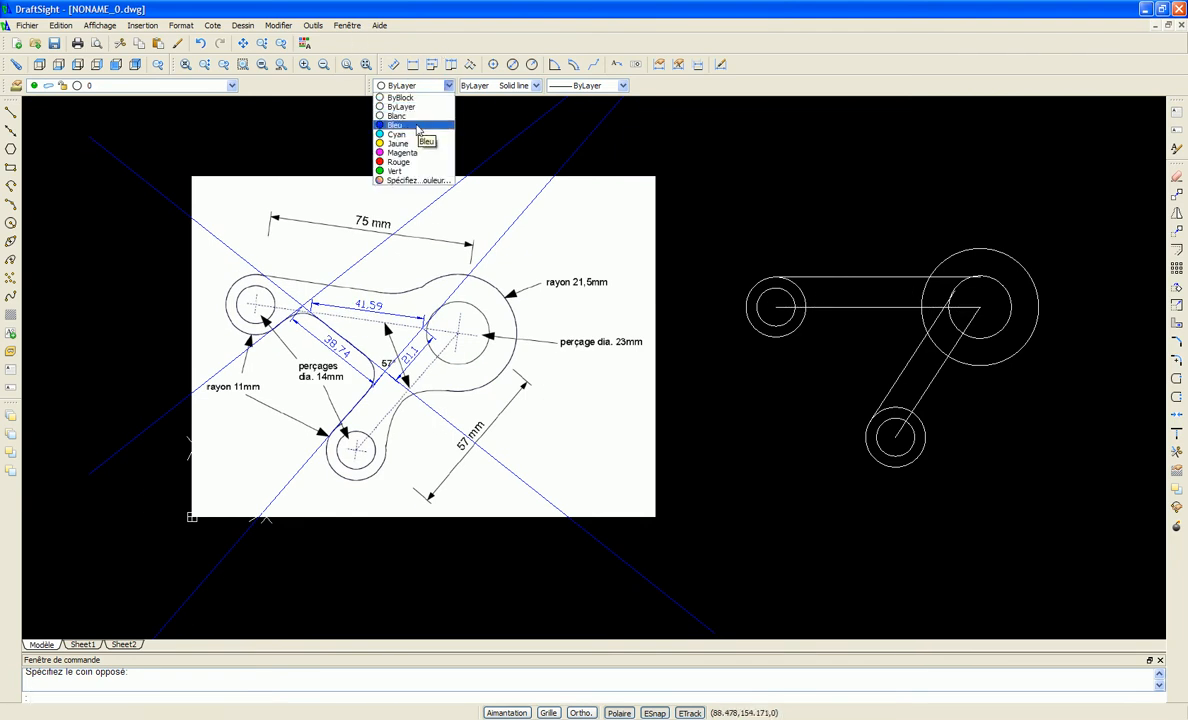
pyautogui.click(390, 117)
pyautogui.click(14, 114)
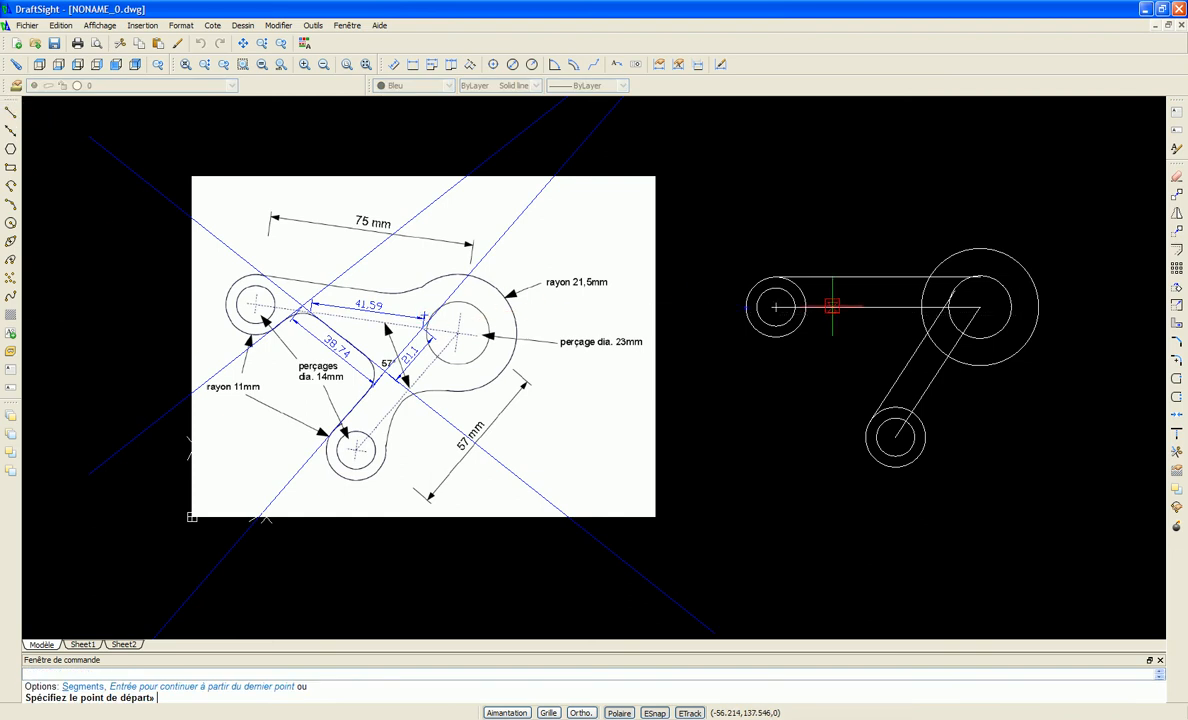
pyautogui.scroll(3, 932, 301)
pyautogui.click(952, 313)
pyautogui.scroll(-1, 944, 313)
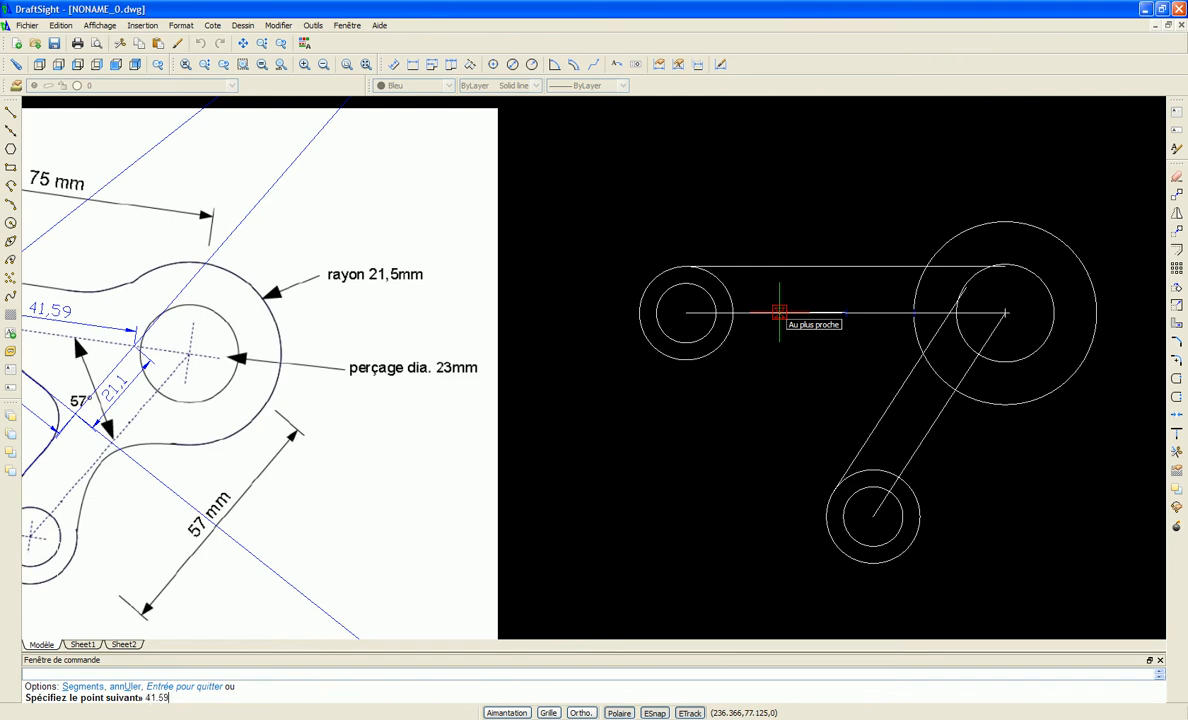
pyautogui.press('Return')
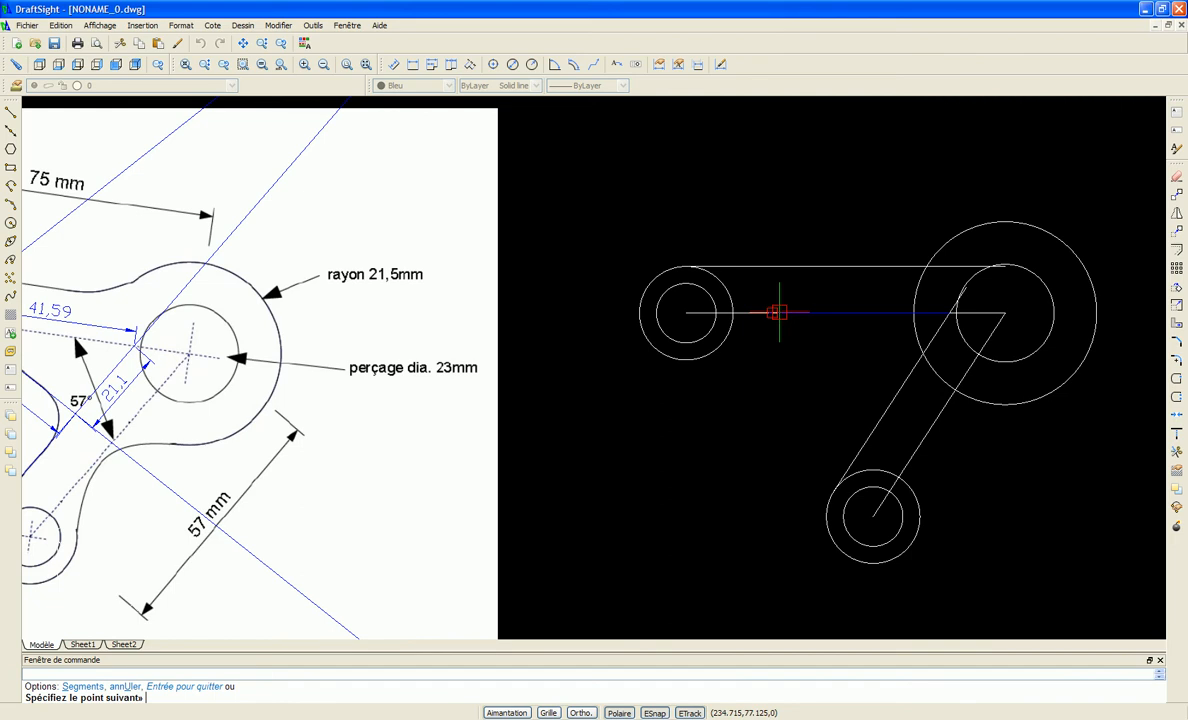
pyautogui.scroll(-2, 800, 330)
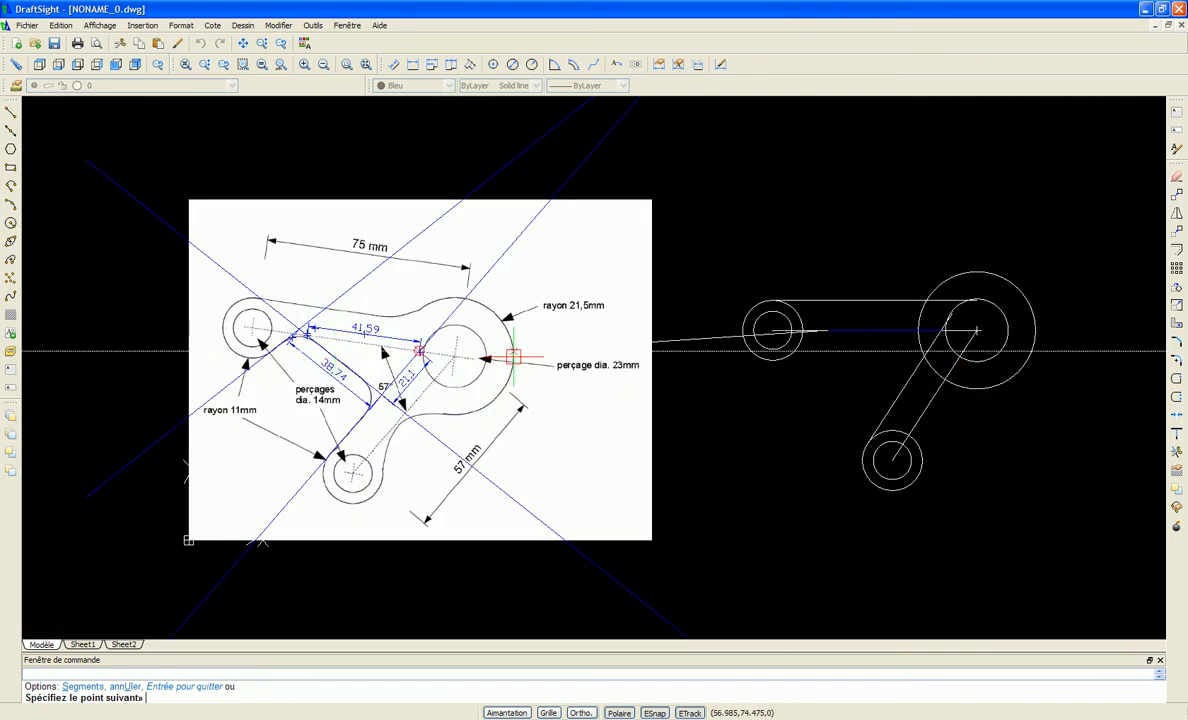
pyautogui.press('Return')
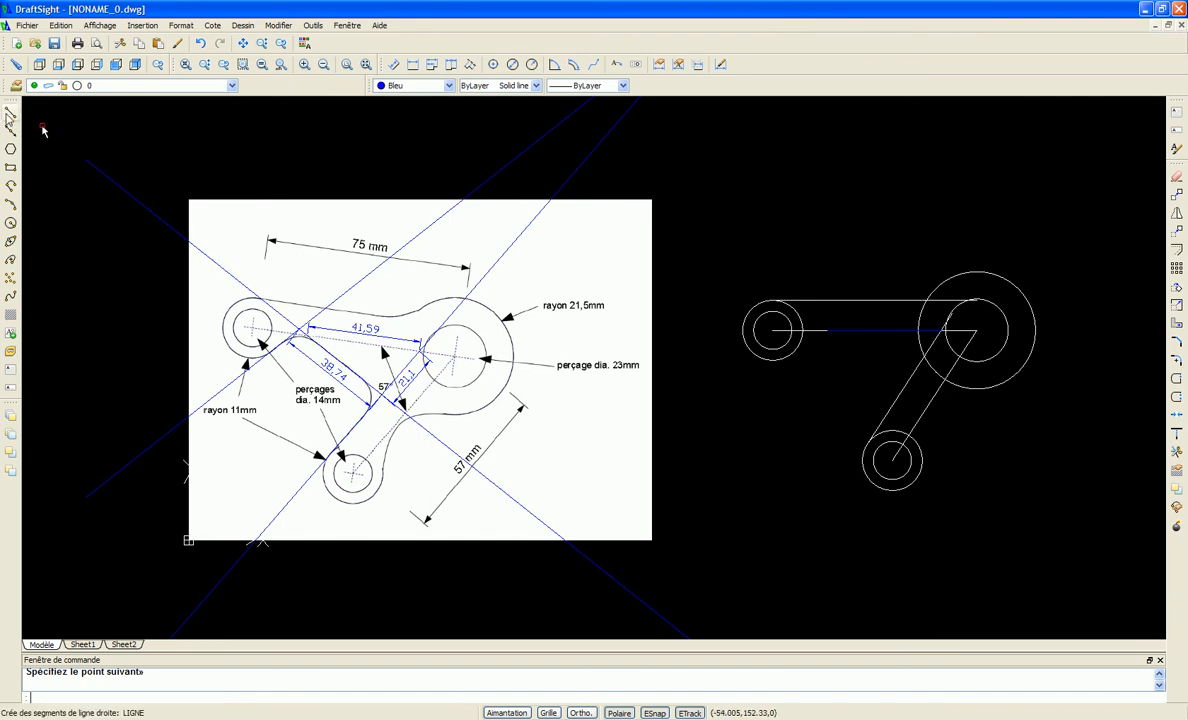
# Draw a 21.1 line from the same intersection down along the slanted tangent line toward the lower small circle.
pyautogui.click(10, 112)
pyautogui.scroll(4, 938, 300)
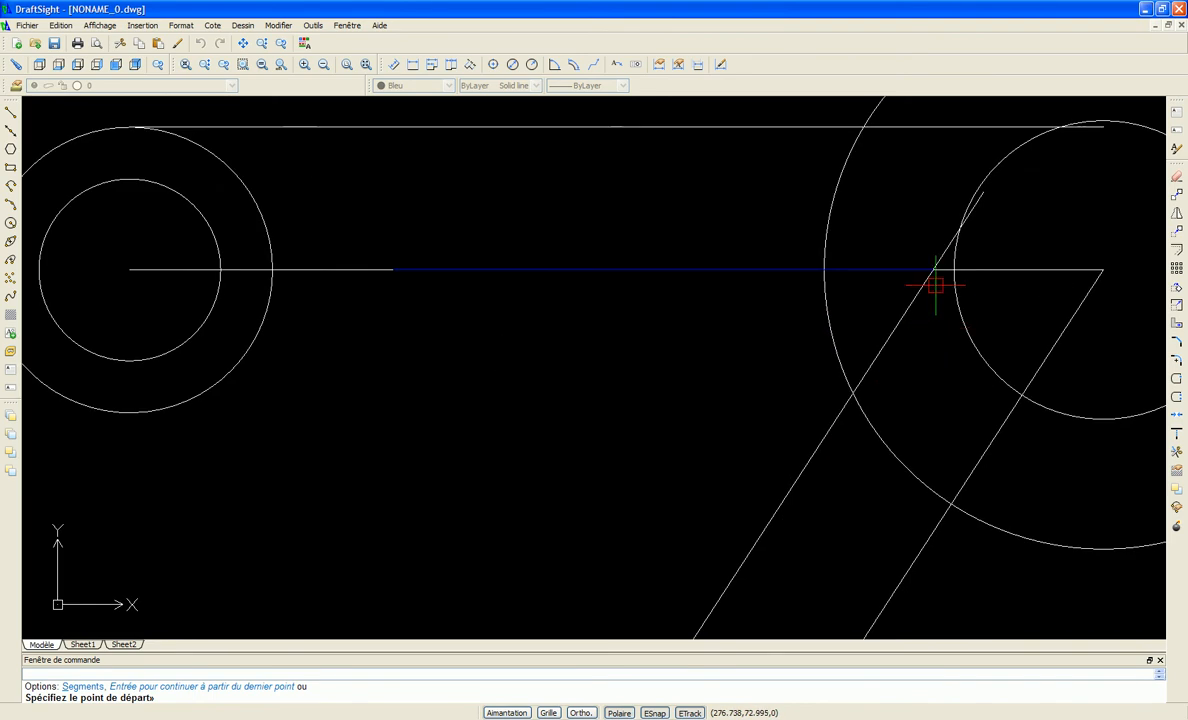
pyautogui.click(934, 268)
pyautogui.scroll(-1, 820, 408)
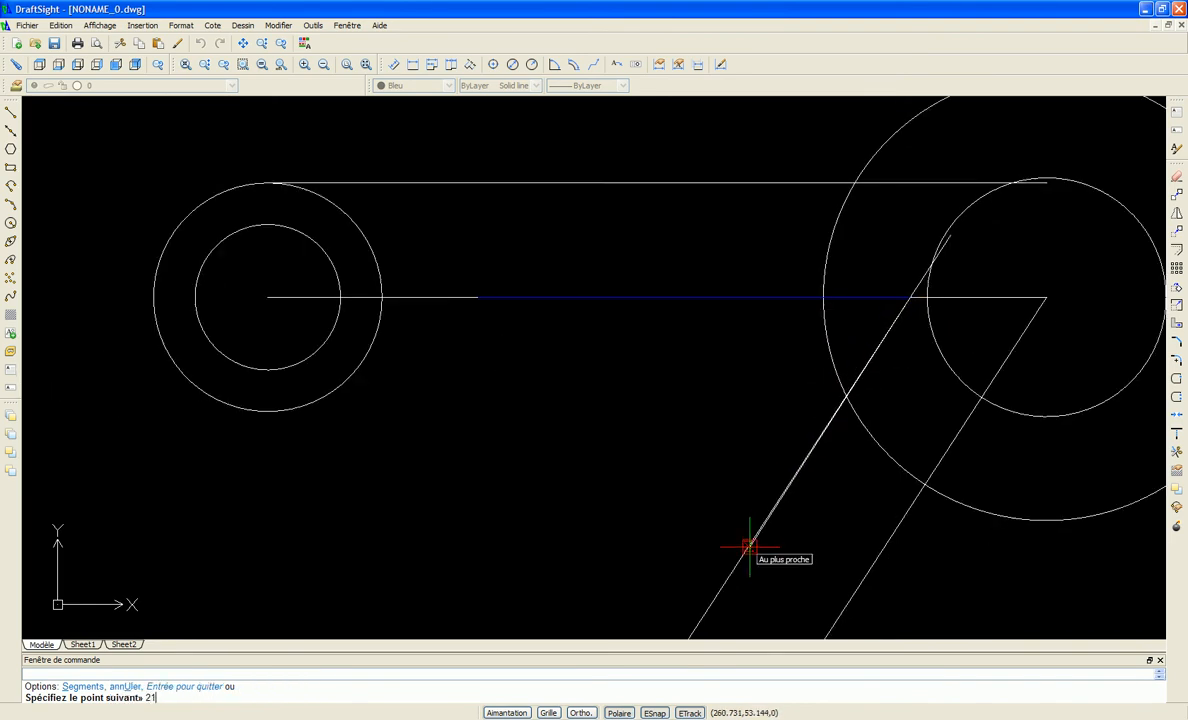
pyautogui.write('21.1')
pyautogui.press('Return')
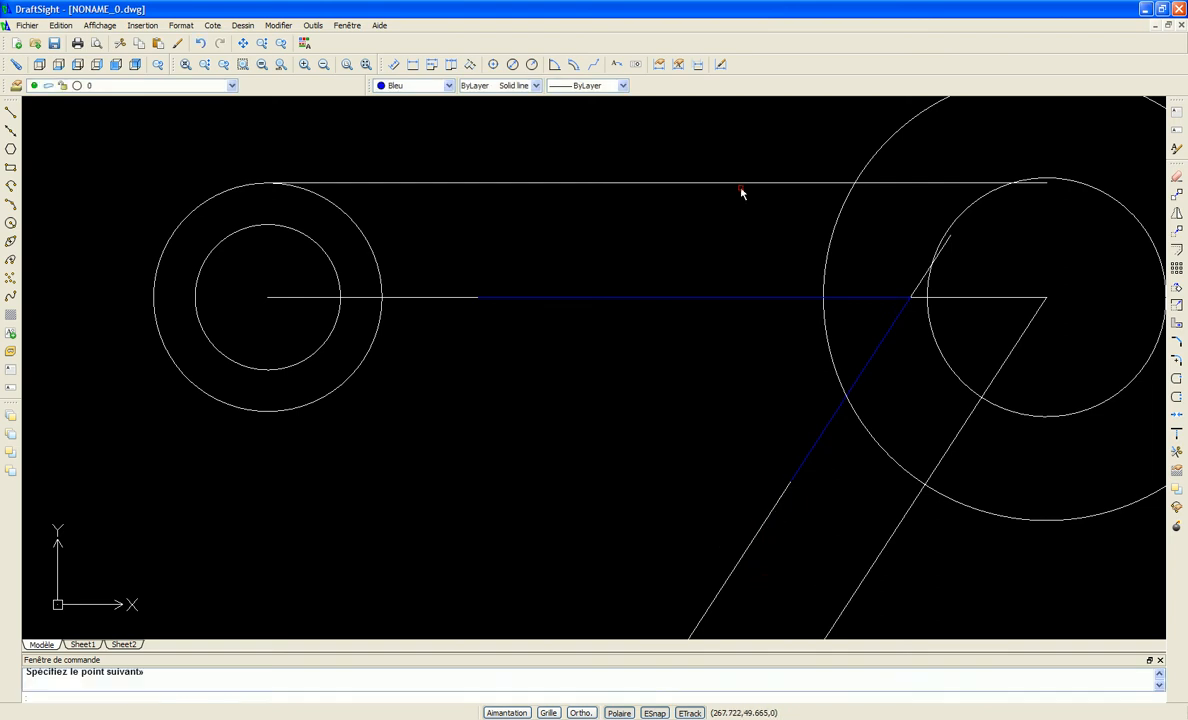
# Draw an infinite line through the free ends of the 41.59 and 21.1 segments.
pyautogui.scroll(-2, 689, 301)
pyautogui.scroll(-2, 764, 357)
pyautogui.scroll(-1, 1027, 357)
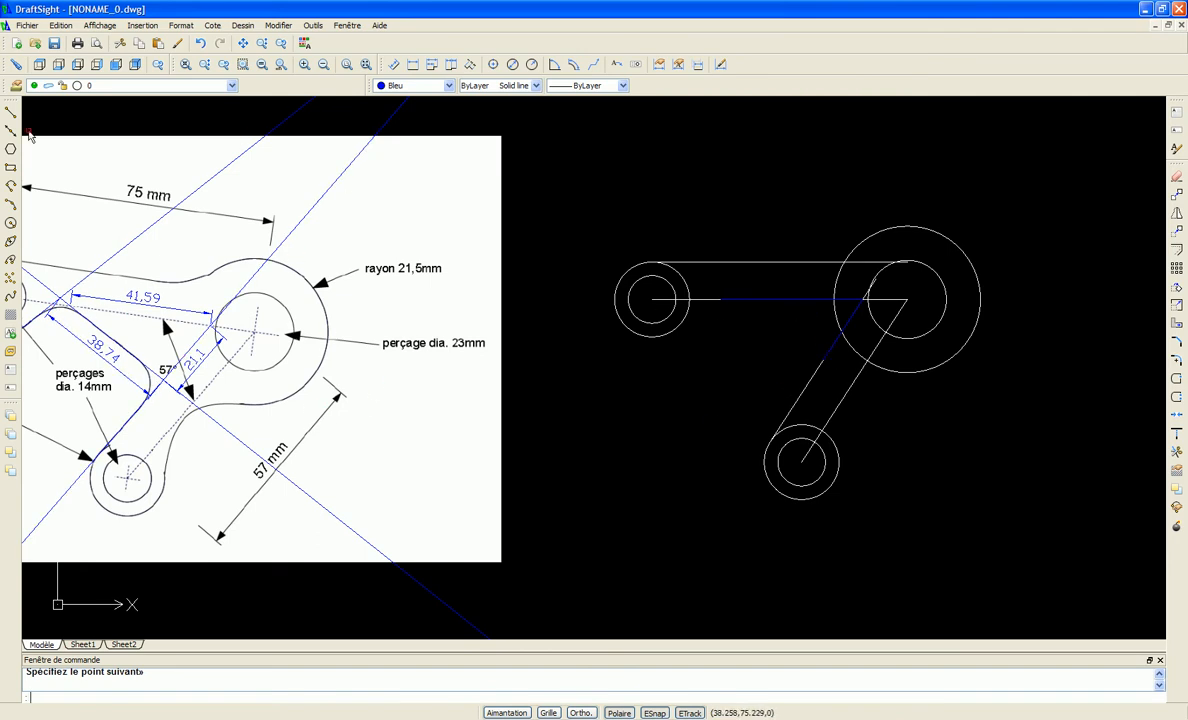
pyautogui.click(10, 130)
pyautogui.scroll(4, 740, 320)
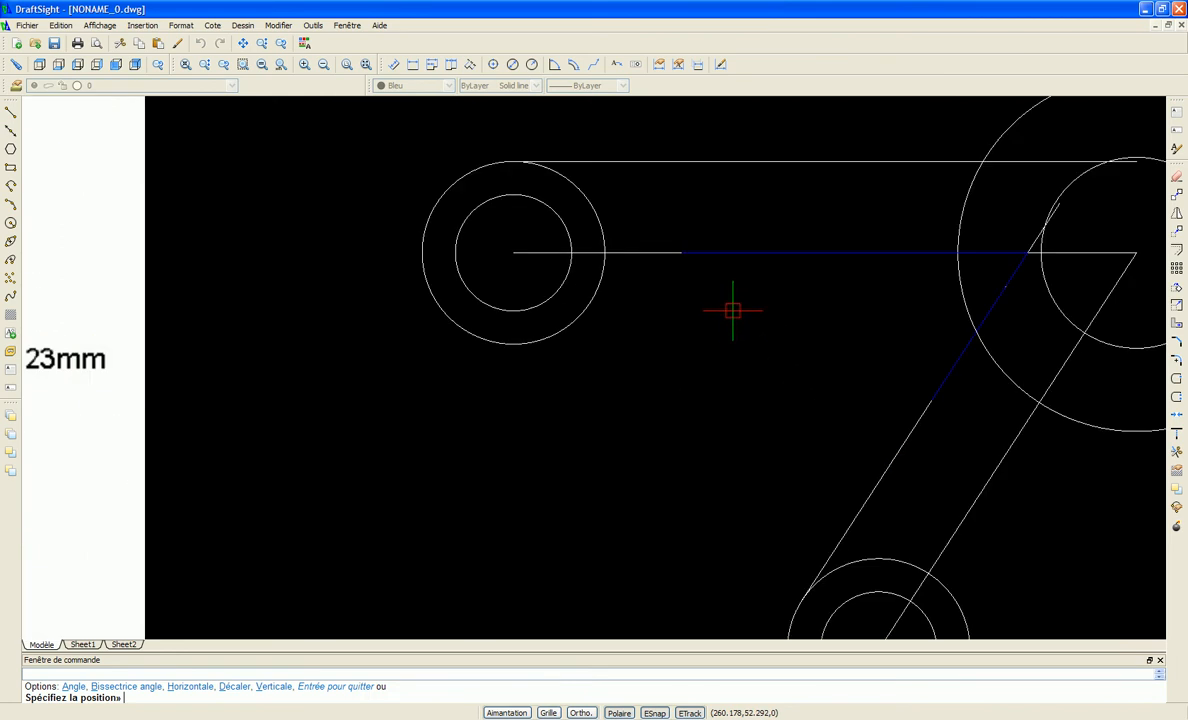
pyautogui.click(681, 252)
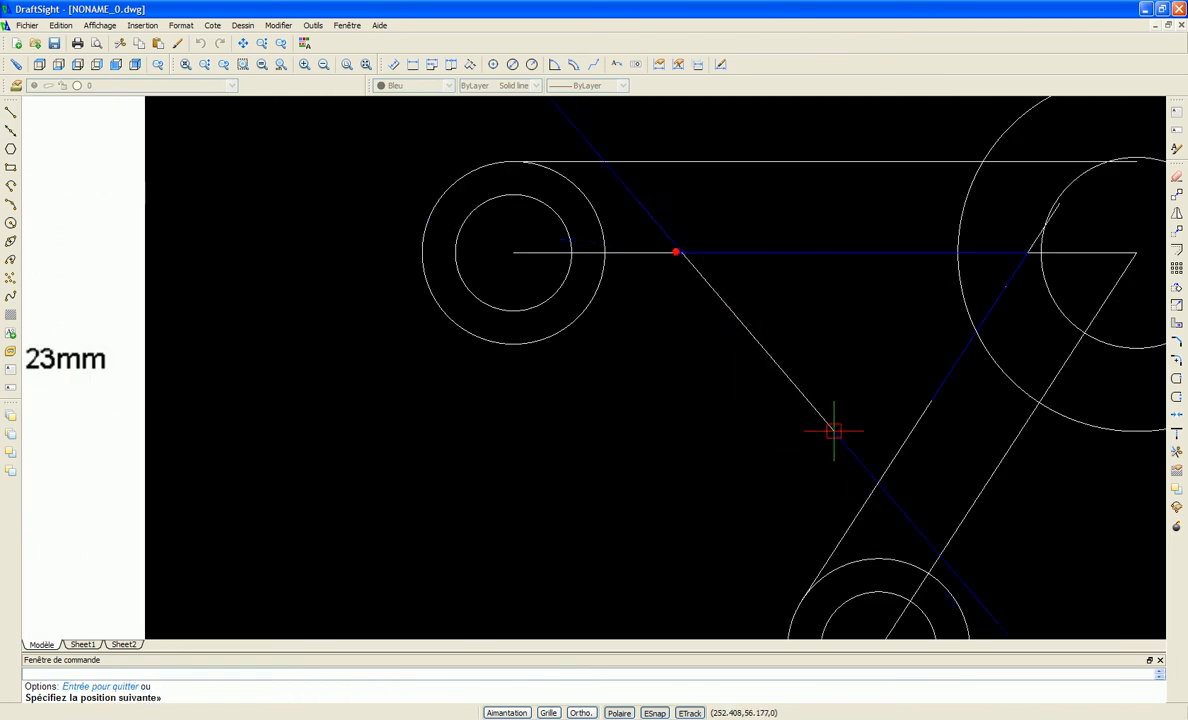
pyautogui.click(925, 405)
pyautogui.scroll(-5, 640, 347)
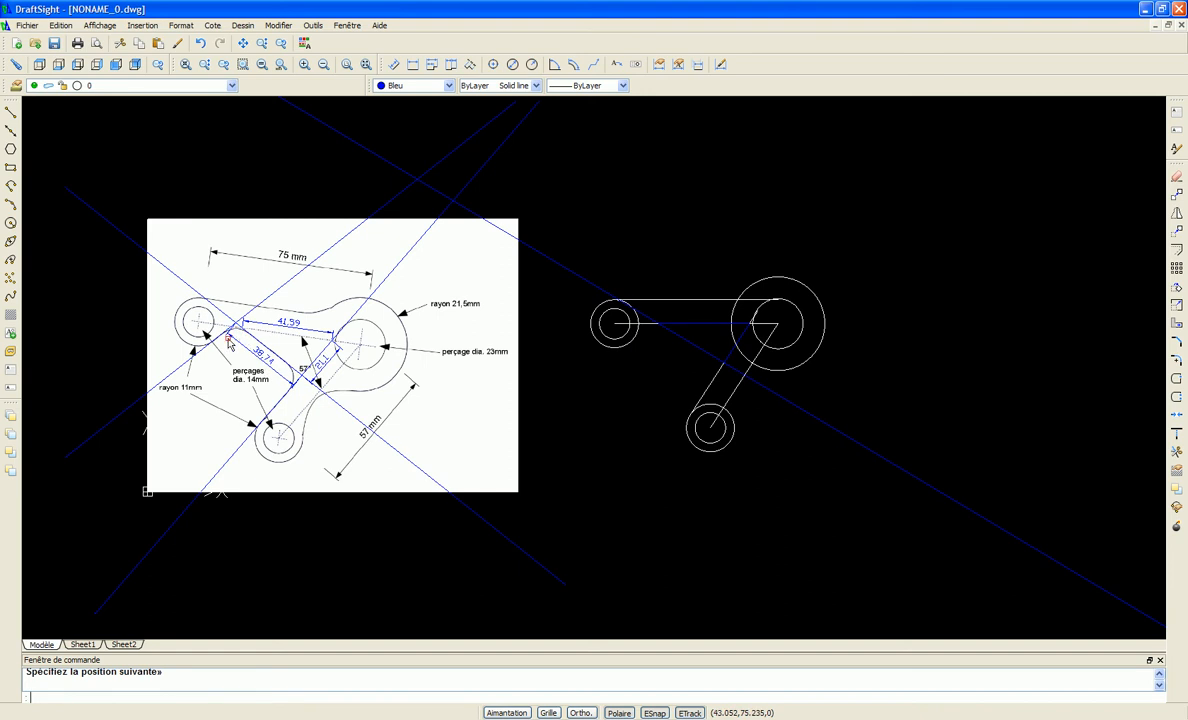
pyautogui.scroll(2, 228, 339)
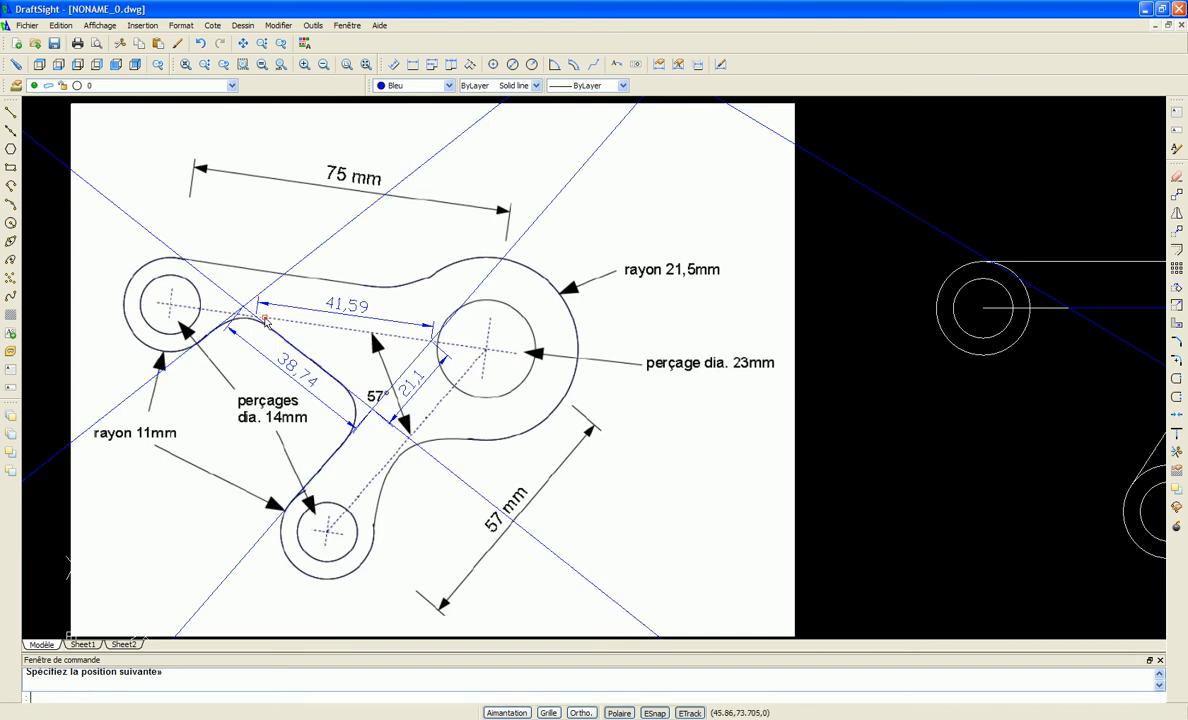
pyautogui.scroll(-3, 268, 342)
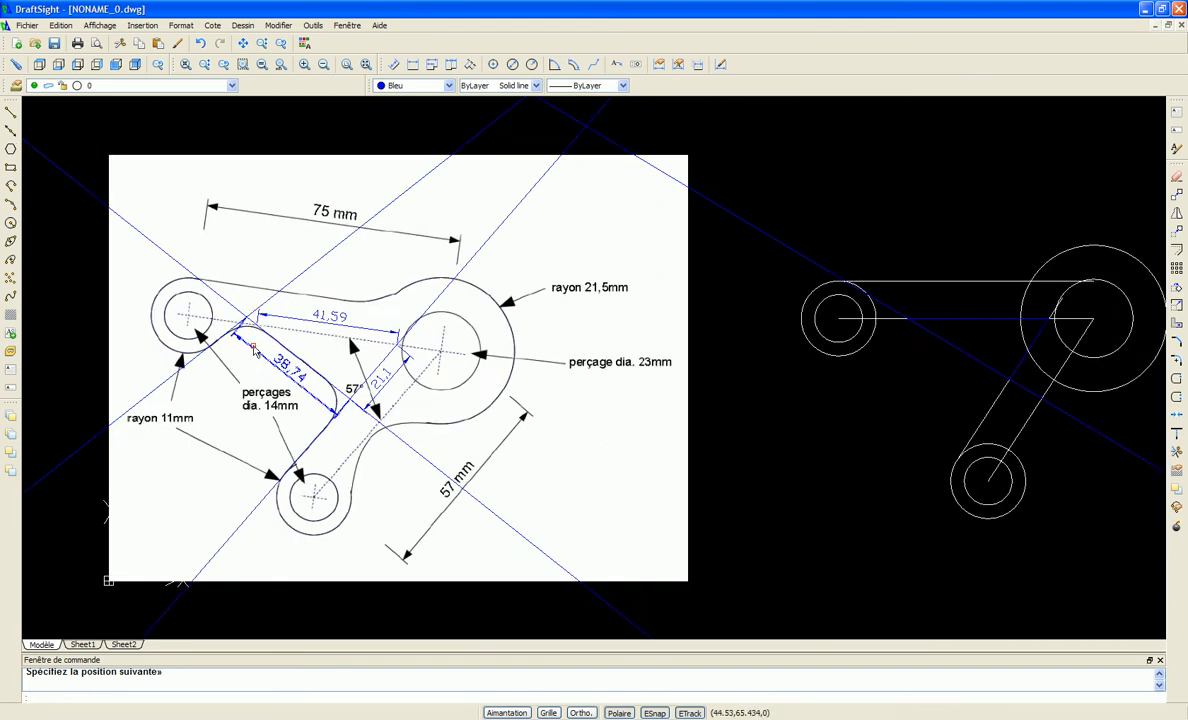
pyautogui.click(449, 86)
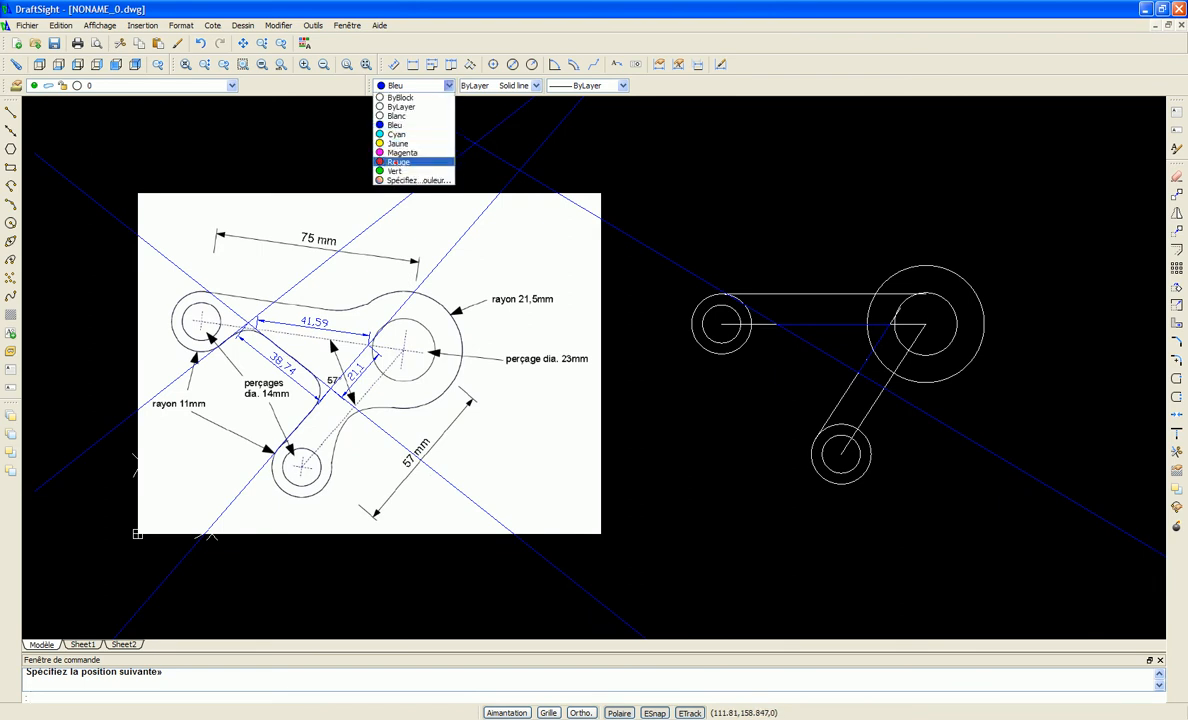
pyautogui.click(397, 163)
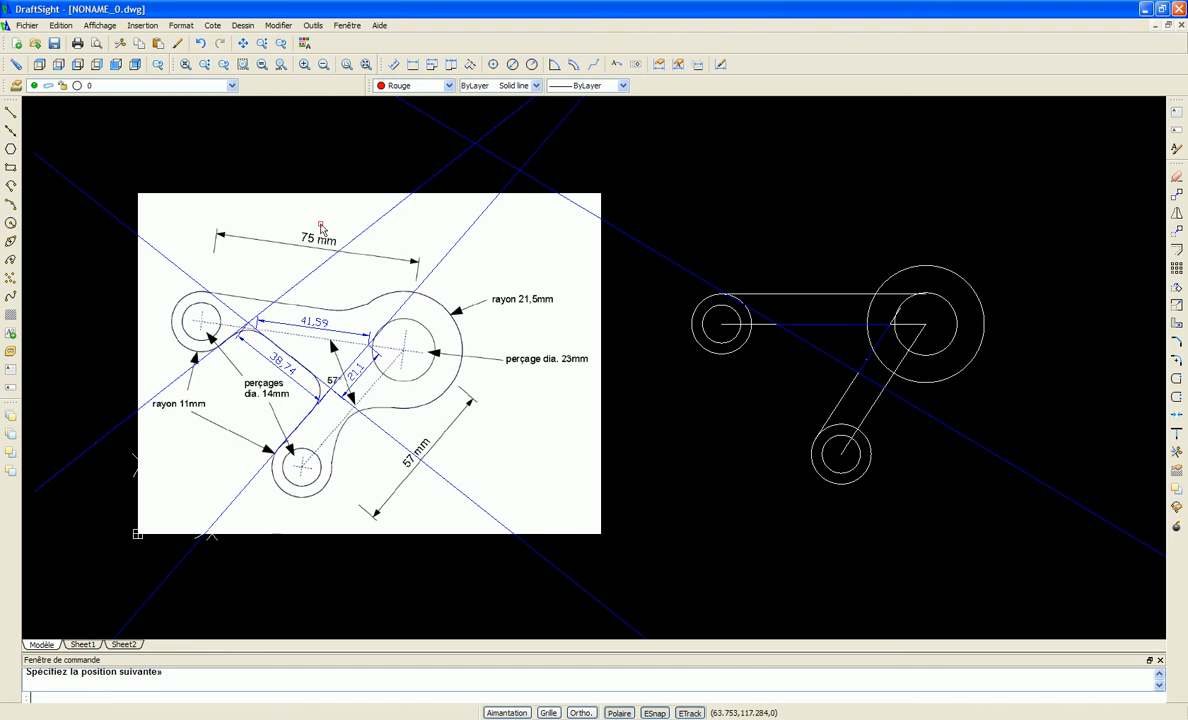
pyautogui.click(11, 114)
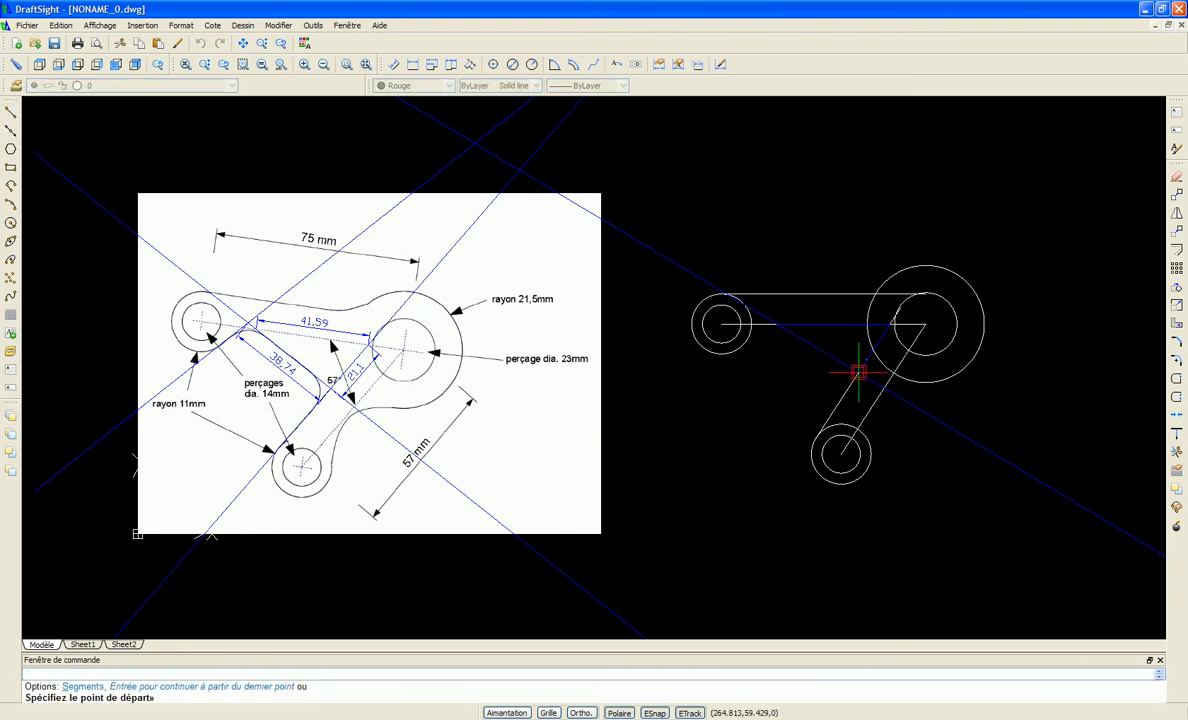
pyautogui.scroll(2, 858, 372)
pyautogui.scroll(3, 856, 374)
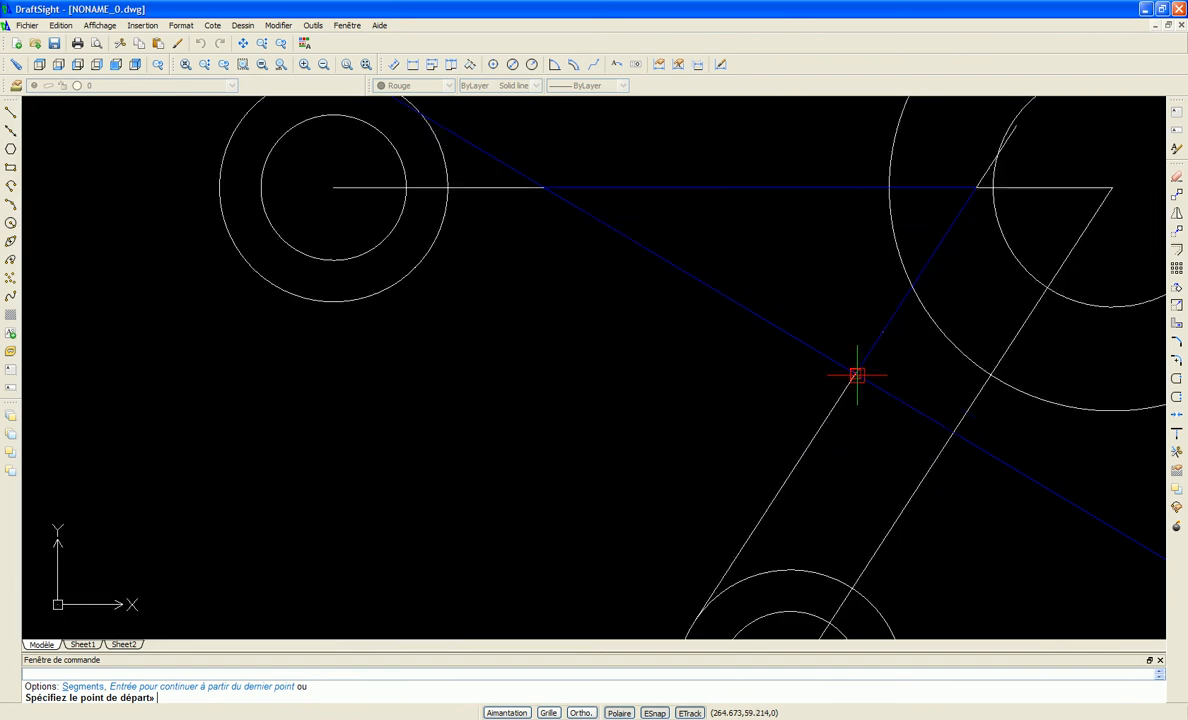
pyautogui.click(855, 373)
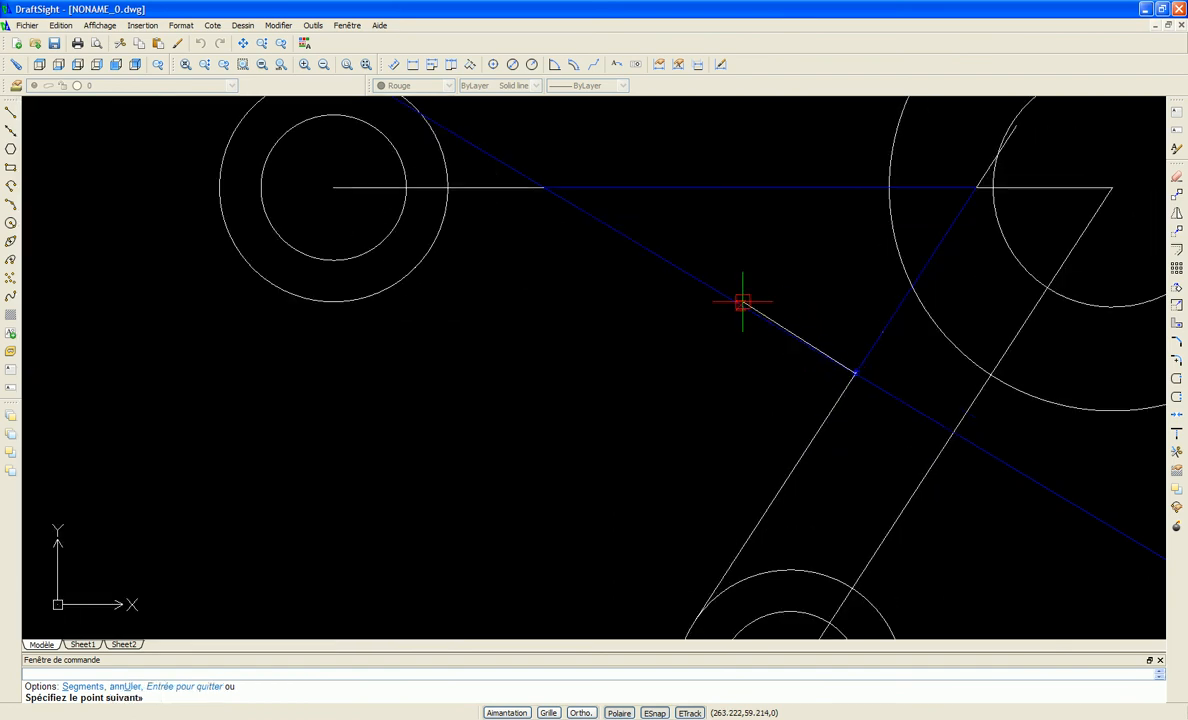
pyautogui.scroll(3, 897, 380)
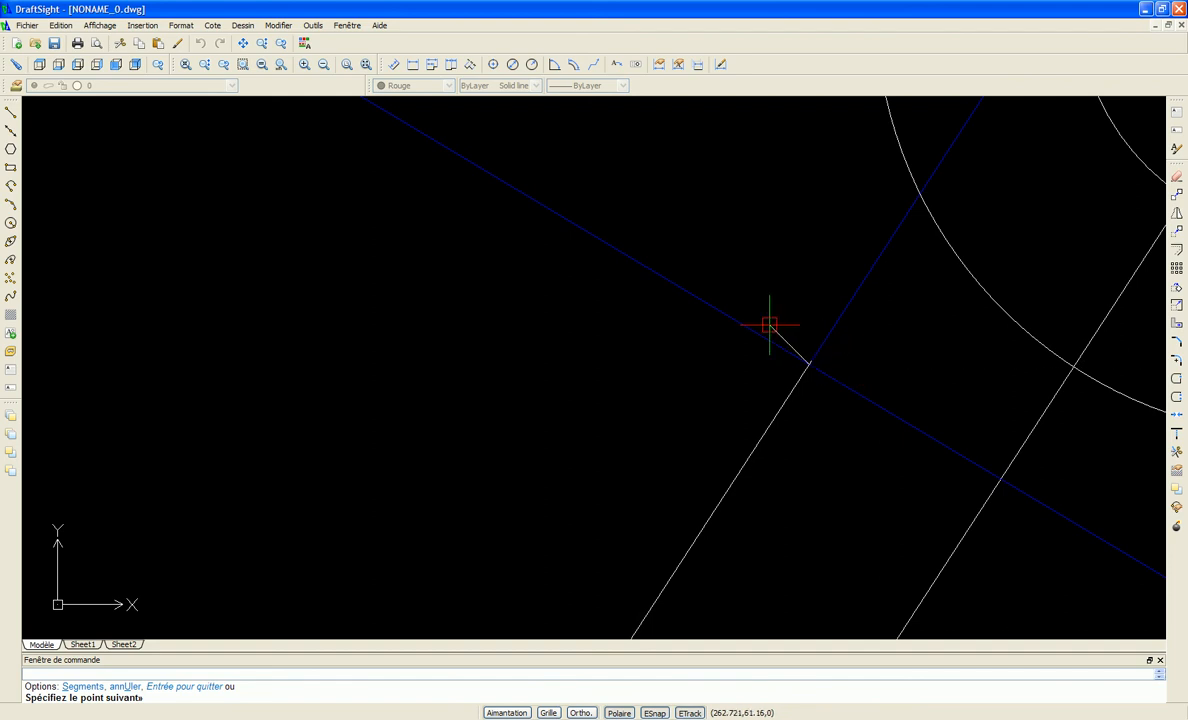
pyautogui.press('Escape')
# Delete the infinite line crossing the free ends of the two blue segments.
pyautogui.scroll(-1, 777, 338)
pyautogui.scroll(-2, 777, 338)
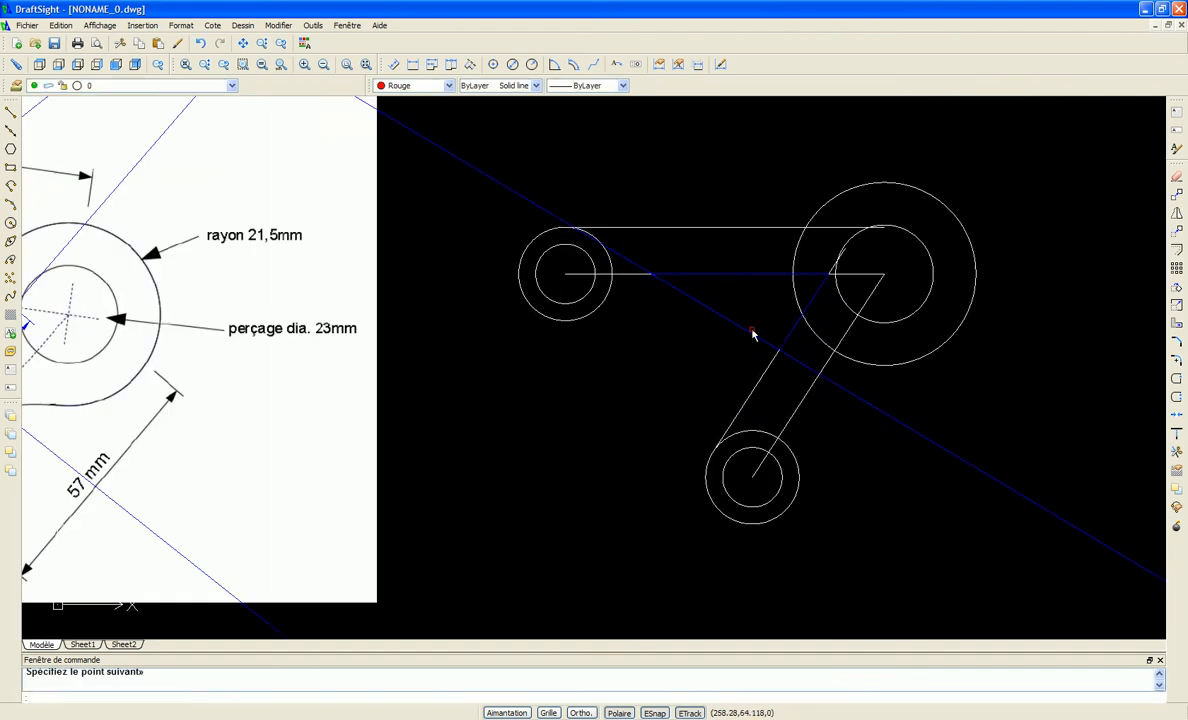
pyautogui.click(752, 338)
pyautogui.press('Delete')
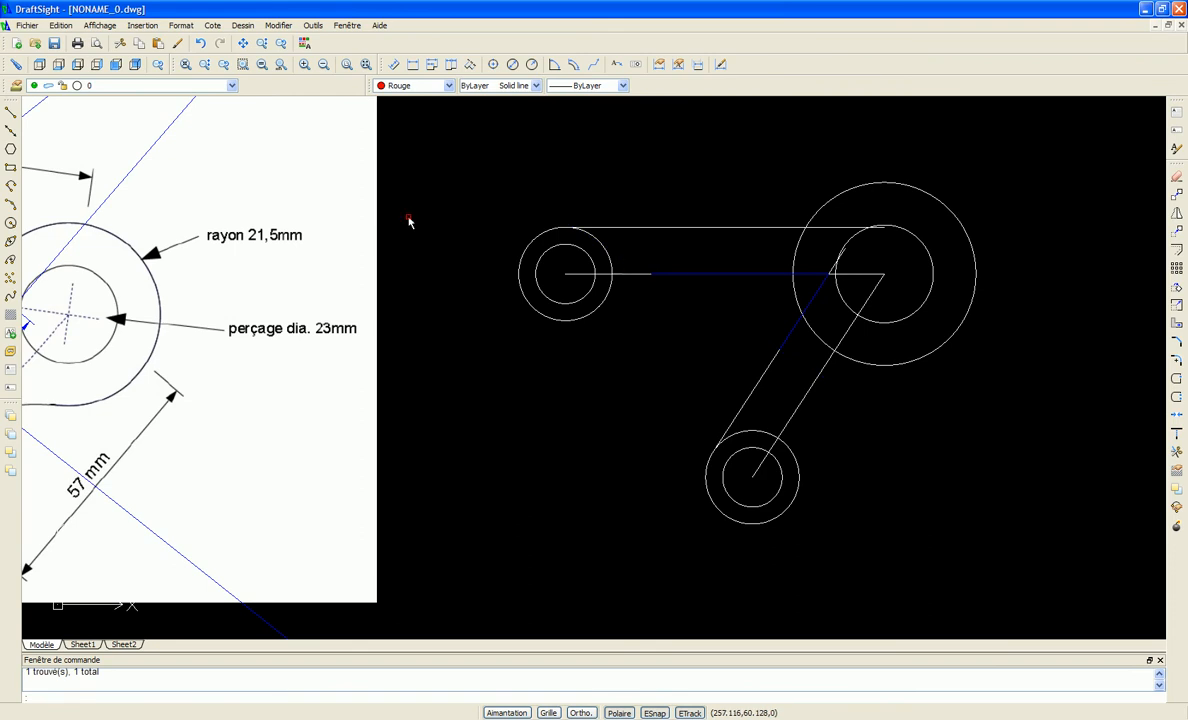
# Set the line colour back to blue and redraw the infinite line, snapping exactly to the free ends of the 41.59 and 21.1 segments.
pyautogui.click(414, 85)
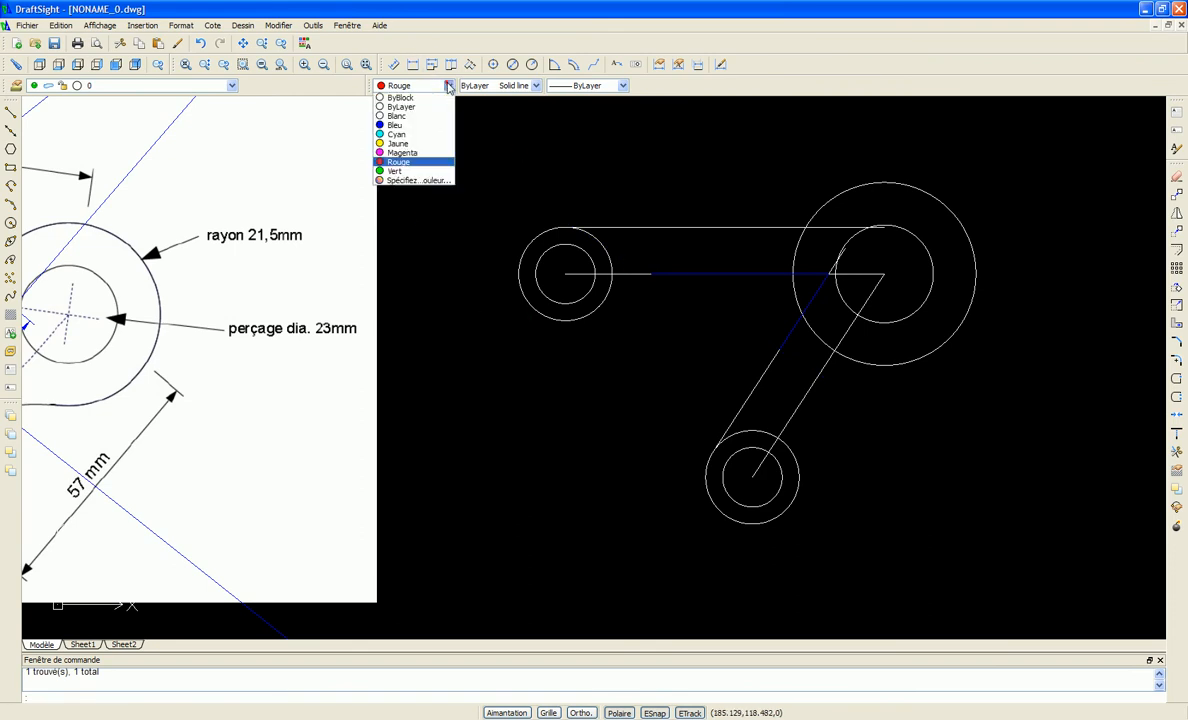
pyautogui.click(398, 124)
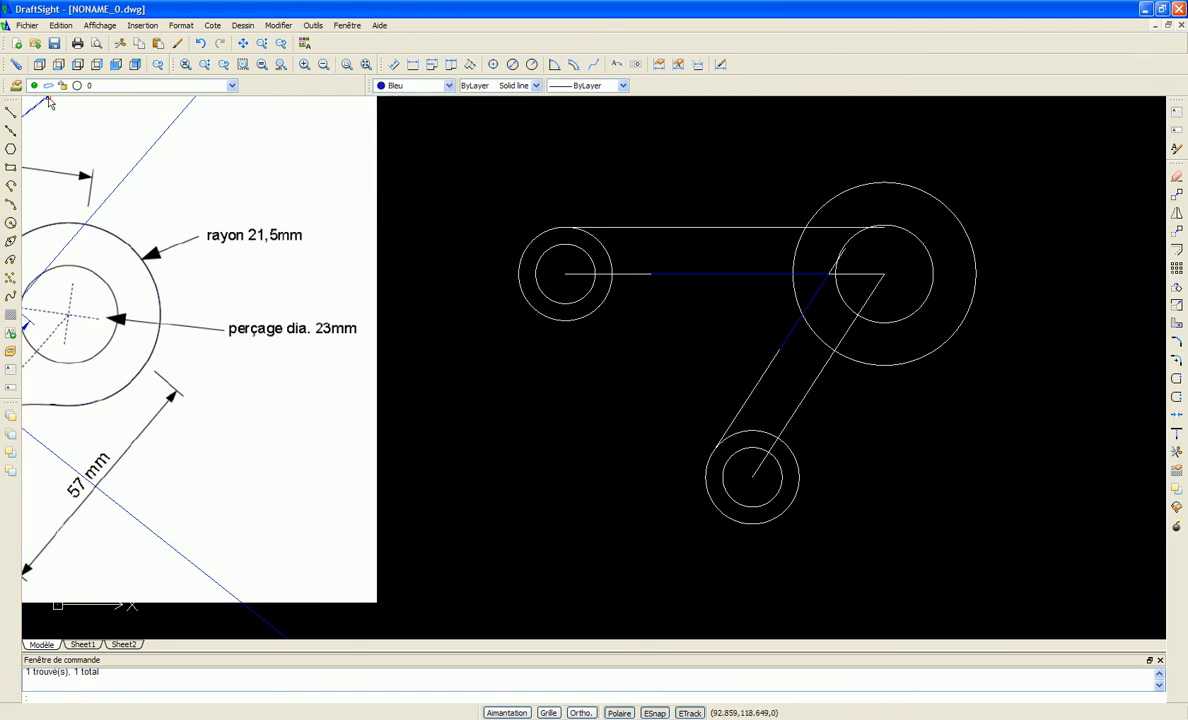
pyautogui.click(10, 130)
pyautogui.scroll(4, 694, 257)
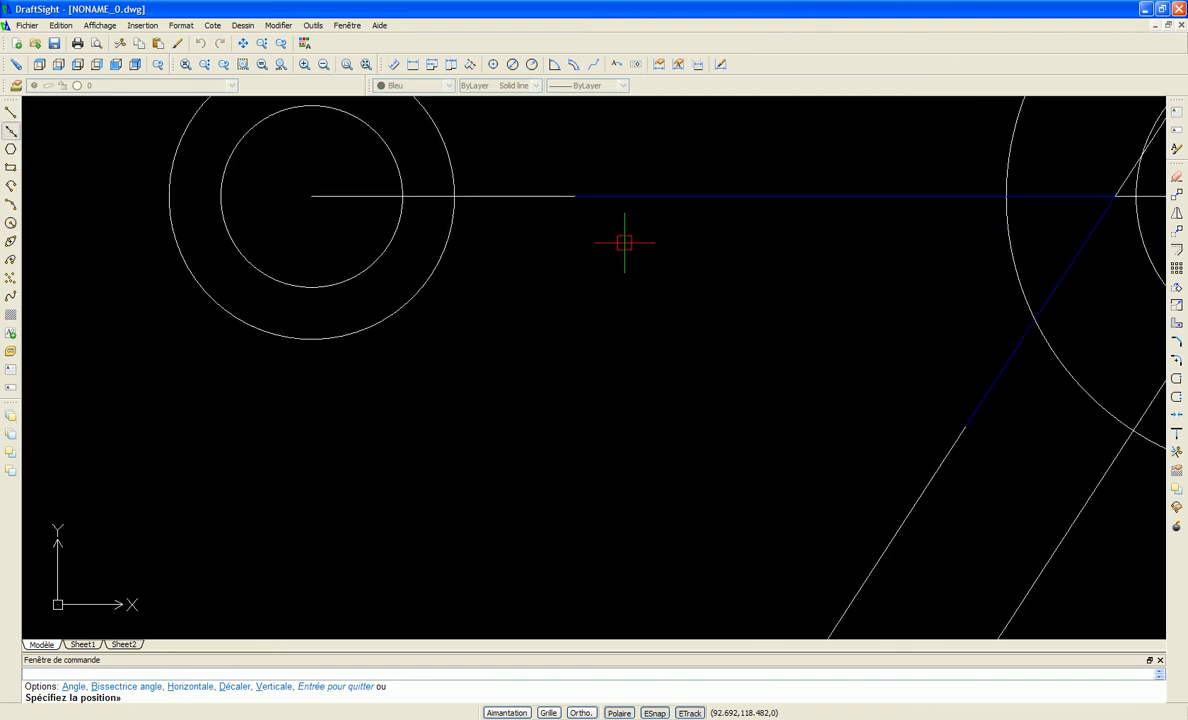
pyautogui.click(575, 195)
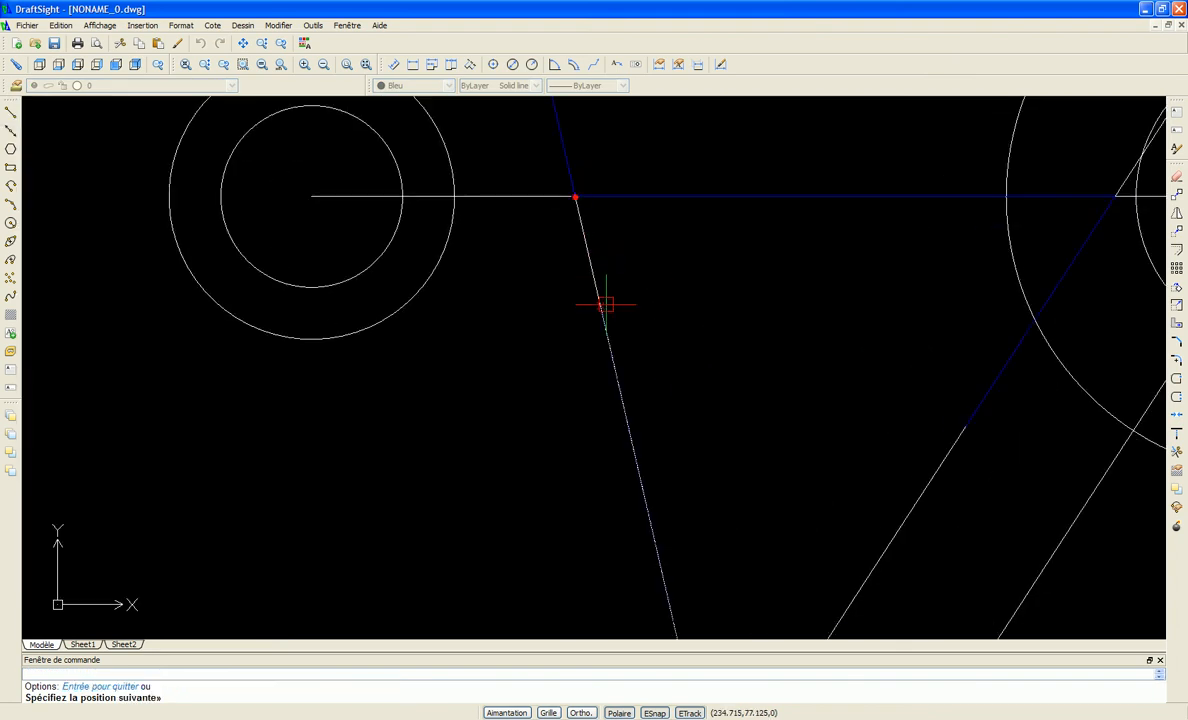
pyautogui.scroll(-3, 602, 304)
pyautogui.scroll(5, 770, 366)
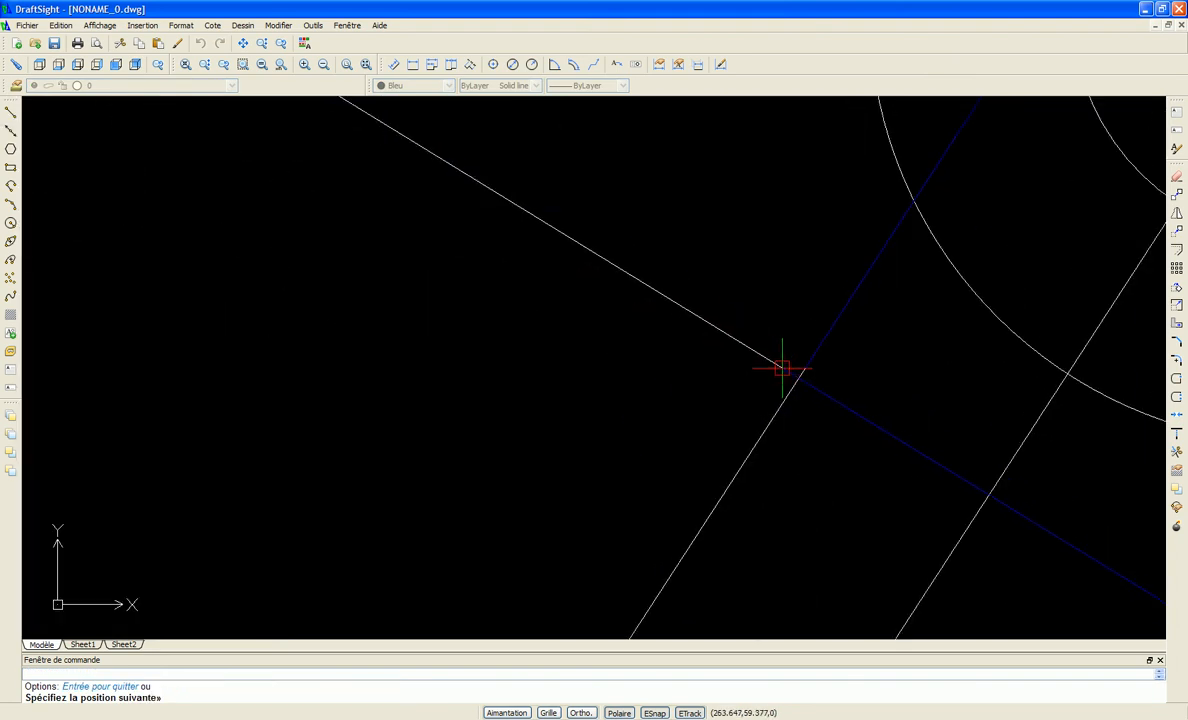
pyautogui.scroll(3, 822, 371)
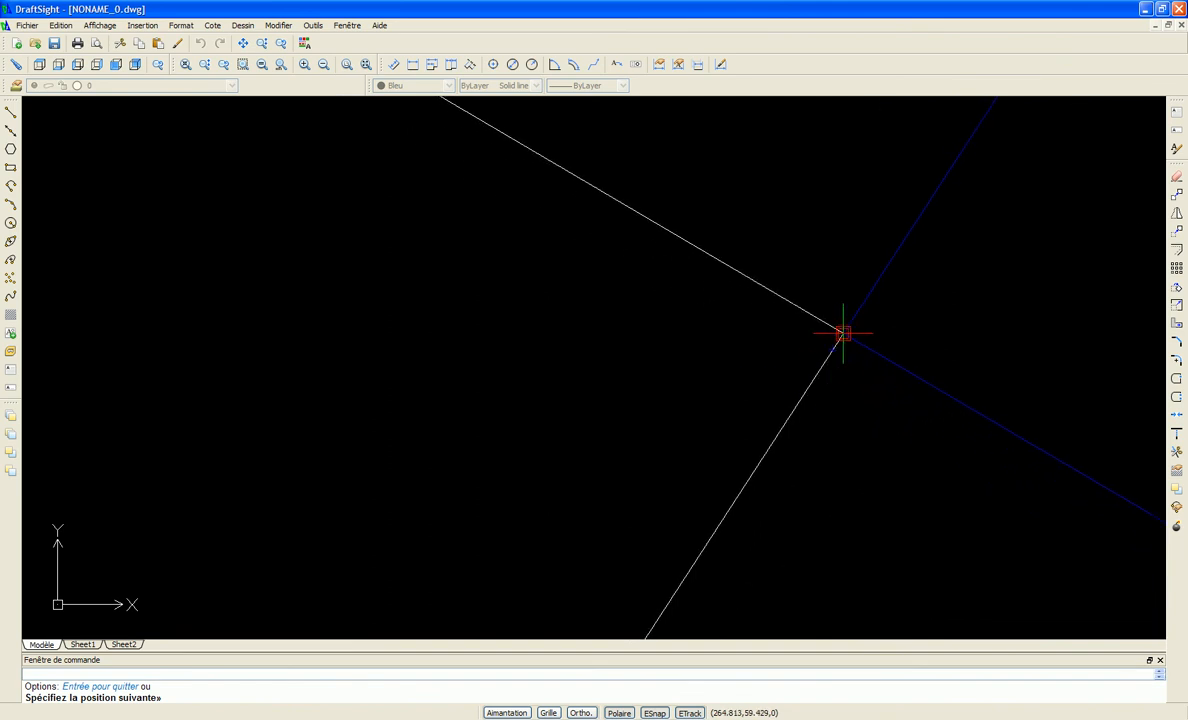
pyautogui.scroll(-6, 718, 417)
pyautogui.press('Return')
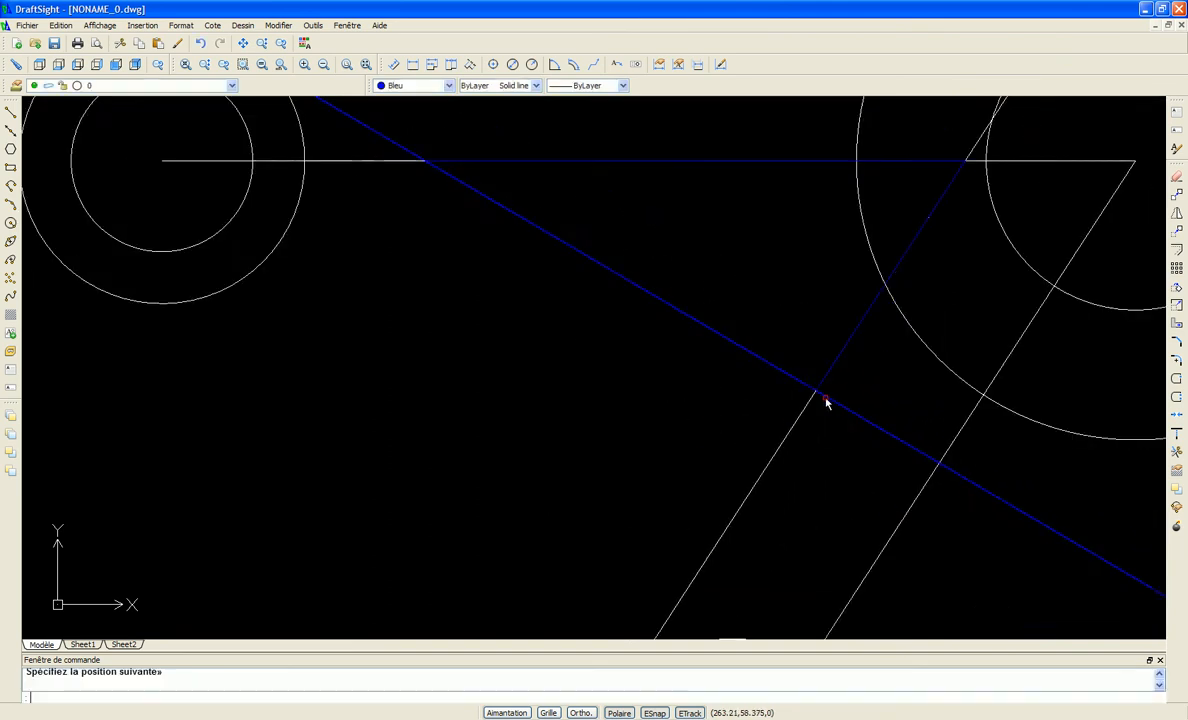
pyautogui.scroll(6, 676, 310)
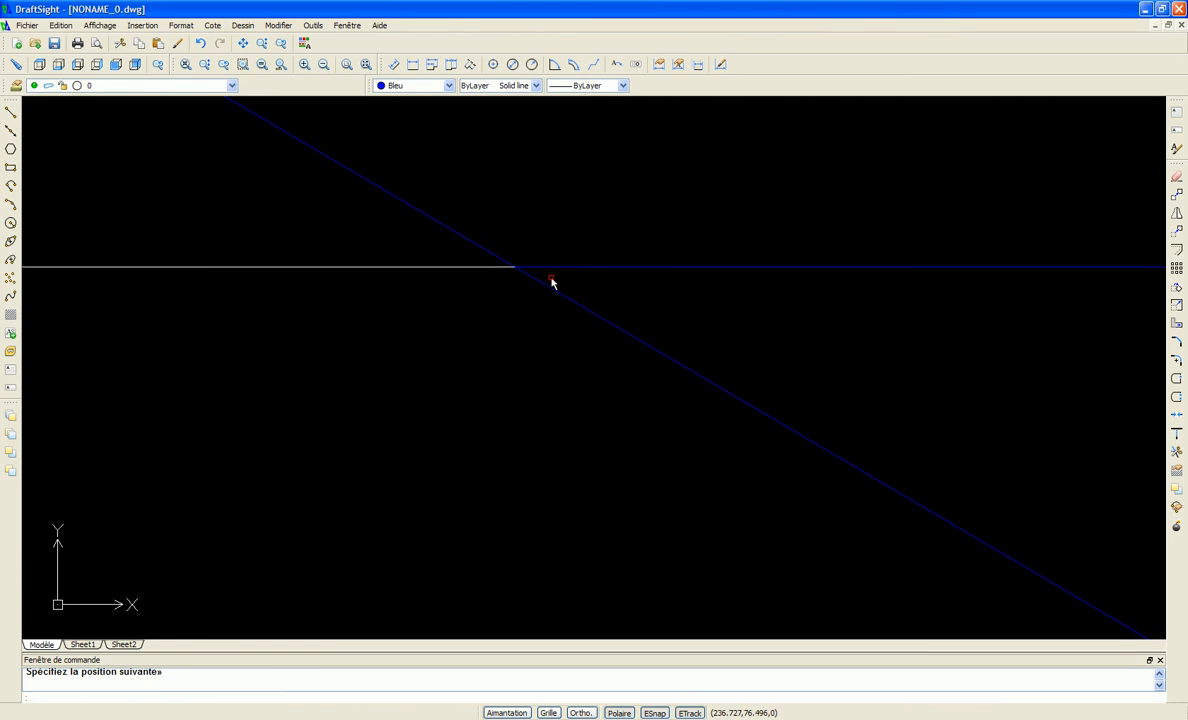
pyautogui.scroll(-5, 545, 265)
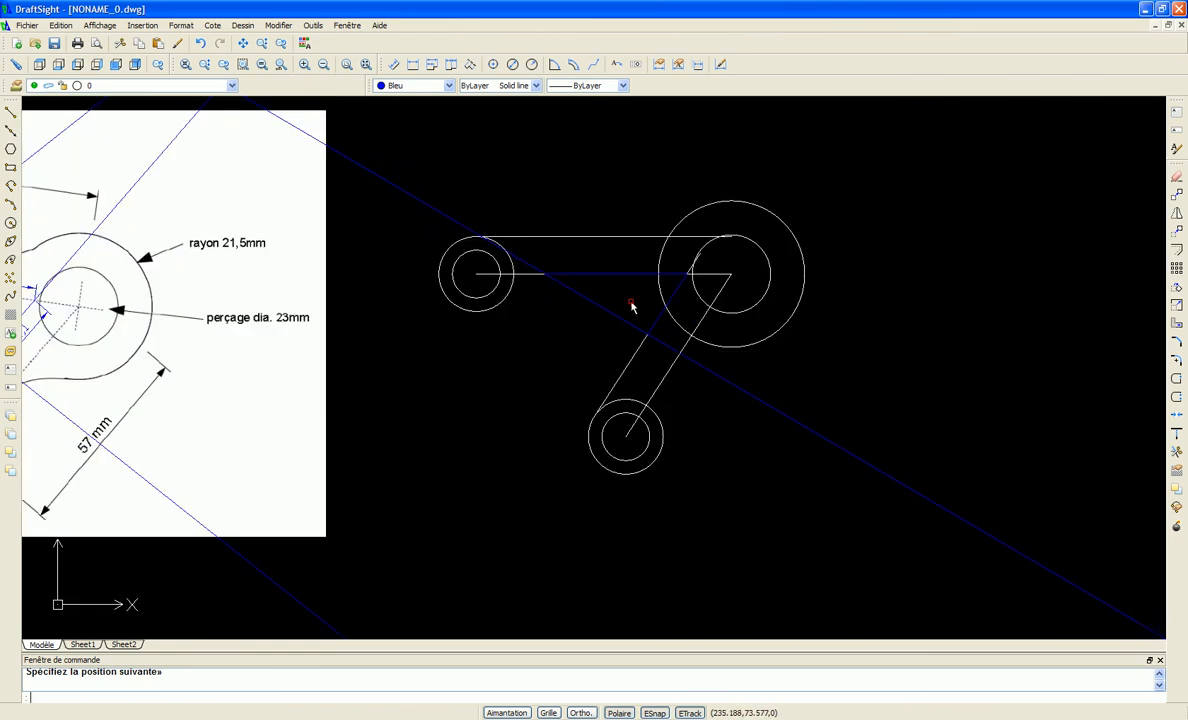
# Set the line colour to red and draw a 38.74 line from the 21.1 segment's free end up along the infinite line.
pyautogui.scroll(-2, 703, 343)
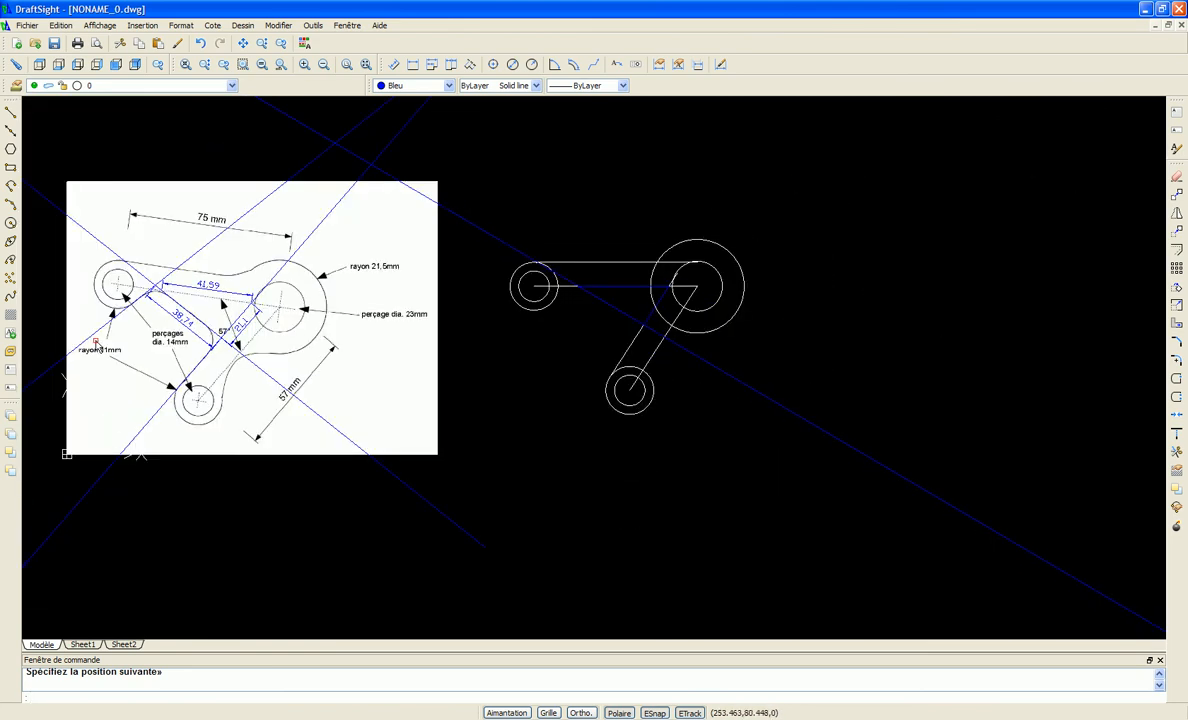
pyautogui.click(448, 86)
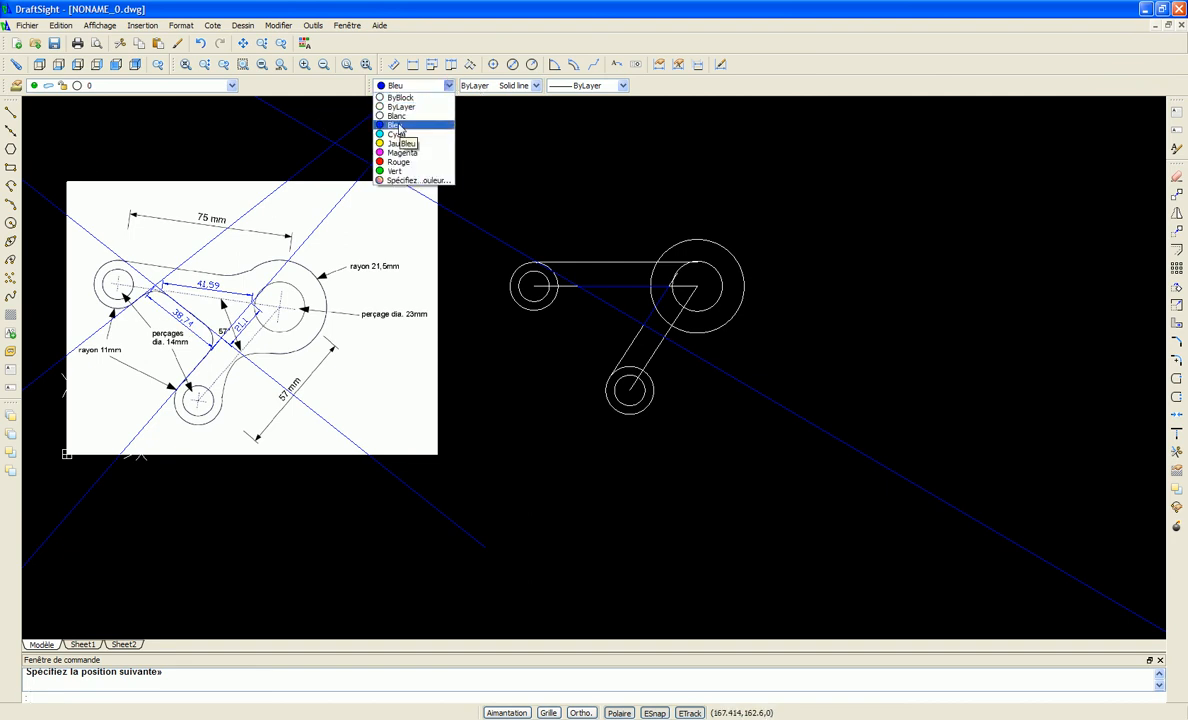
pyautogui.click(400, 162)
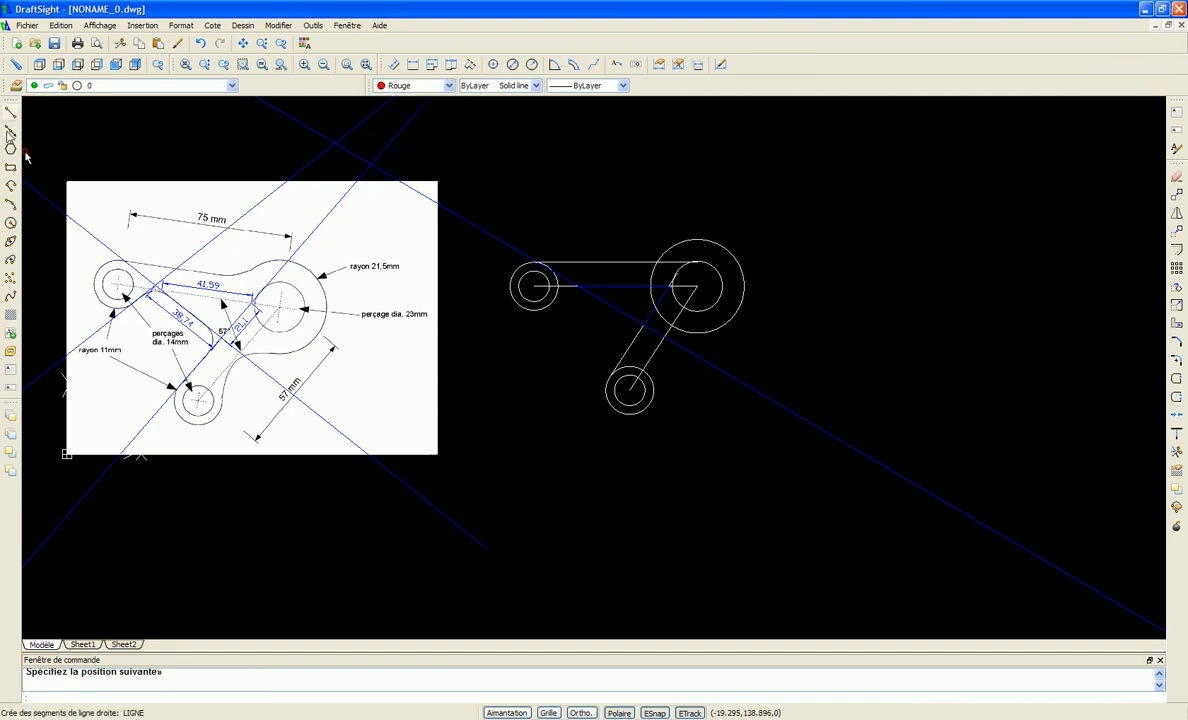
pyautogui.click(11, 115)
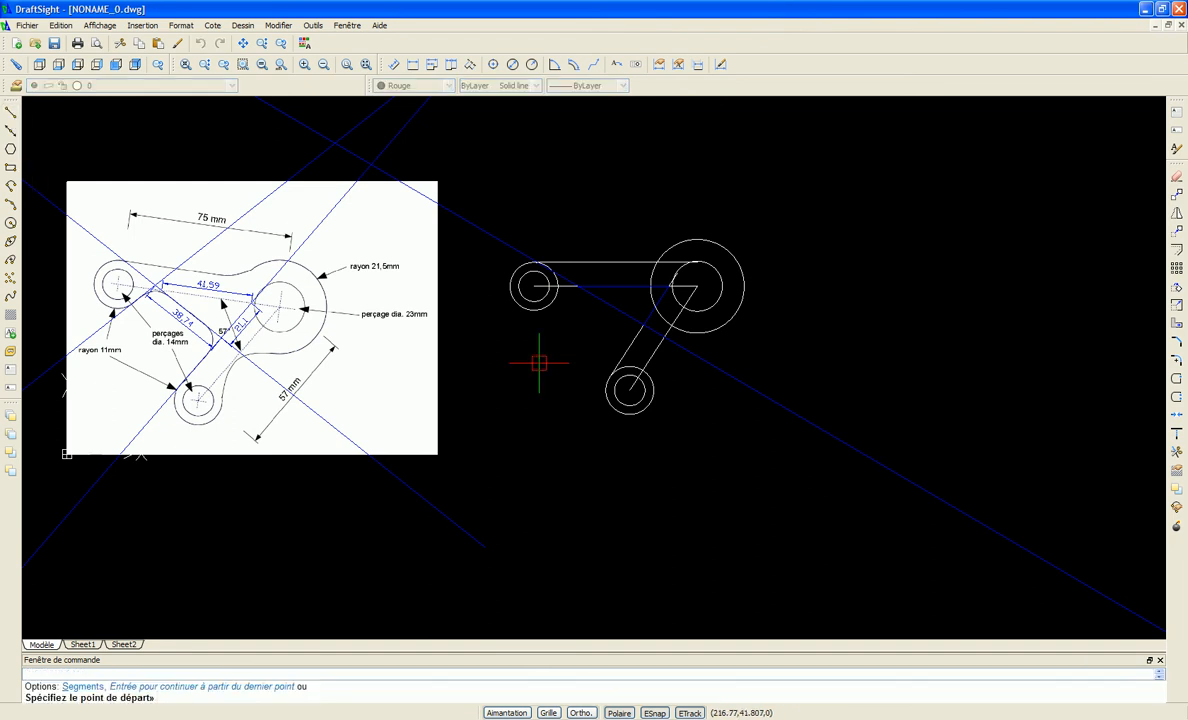
pyautogui.scroll(5, 615, 316)
pyautogui.scroll(2, 696, 336)
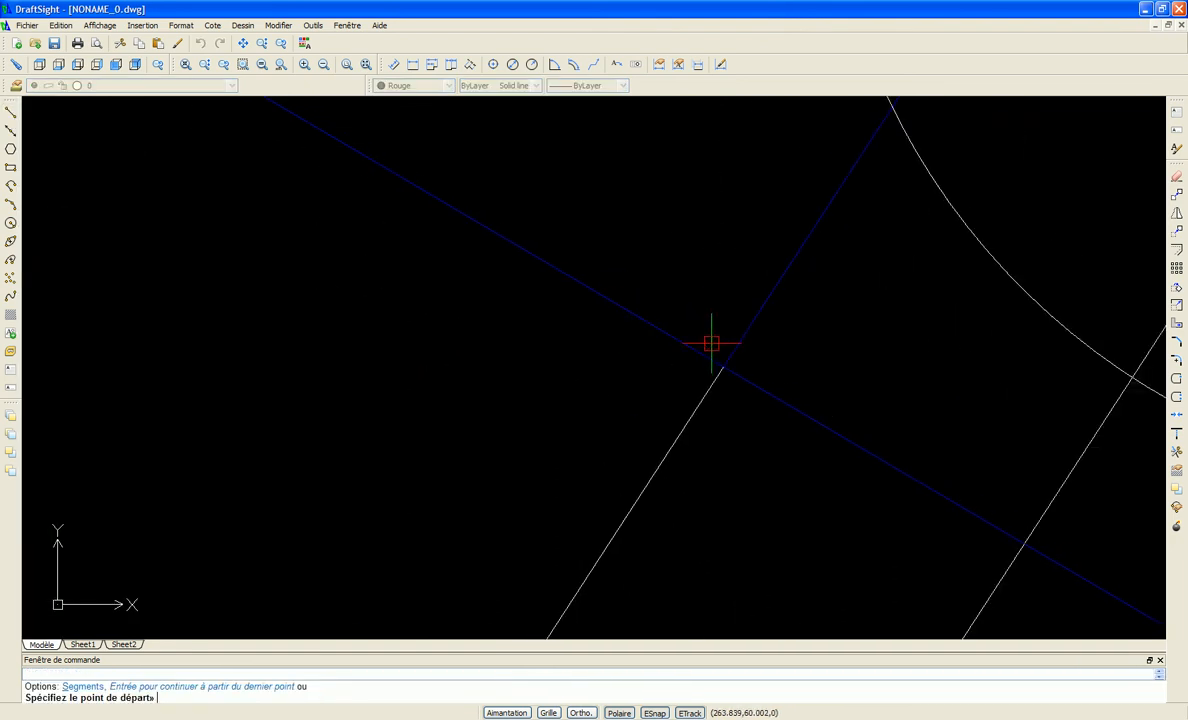
pyautogui.click(721, 366)
pyautogui.scroll(-4, 681, 343)
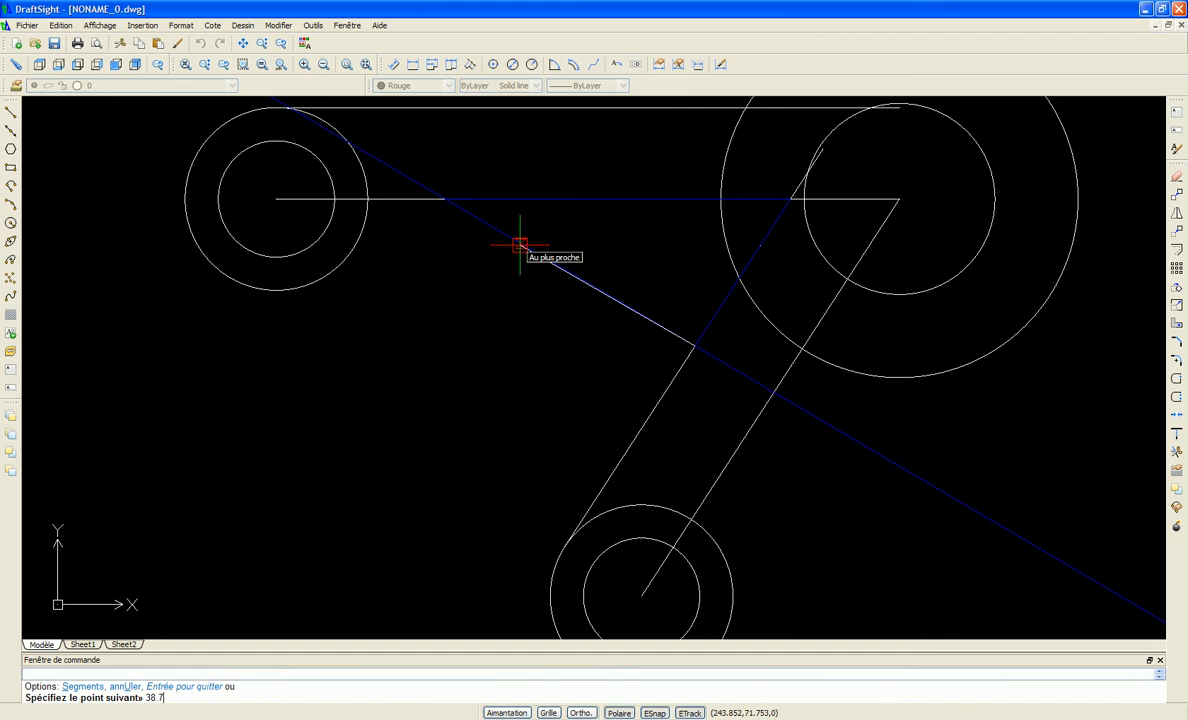
pyautogui.press('Return')
pyautogui.rightClick(582, 438)
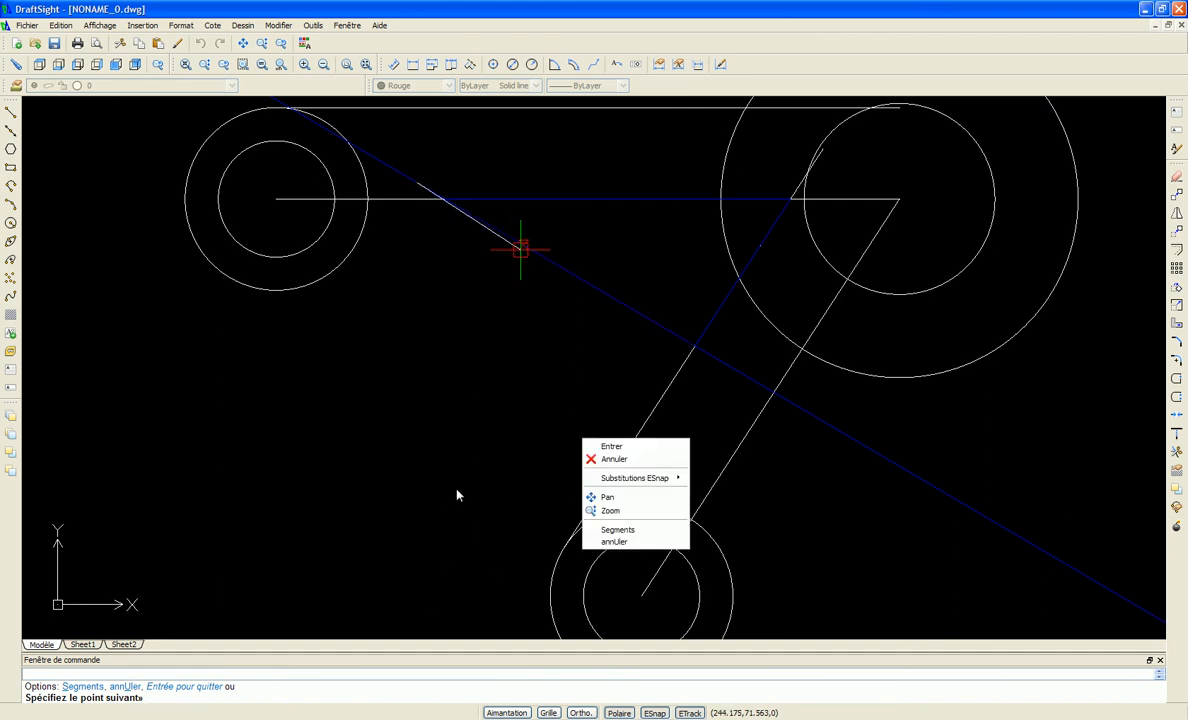
pyautogui.press('Escape')
# Send the blue infinite line behind the red 38.74 segment in the display order.
pyautogui.scroll(-3, 607, 439)
pyautogui.scroll(-2, 631, 382)
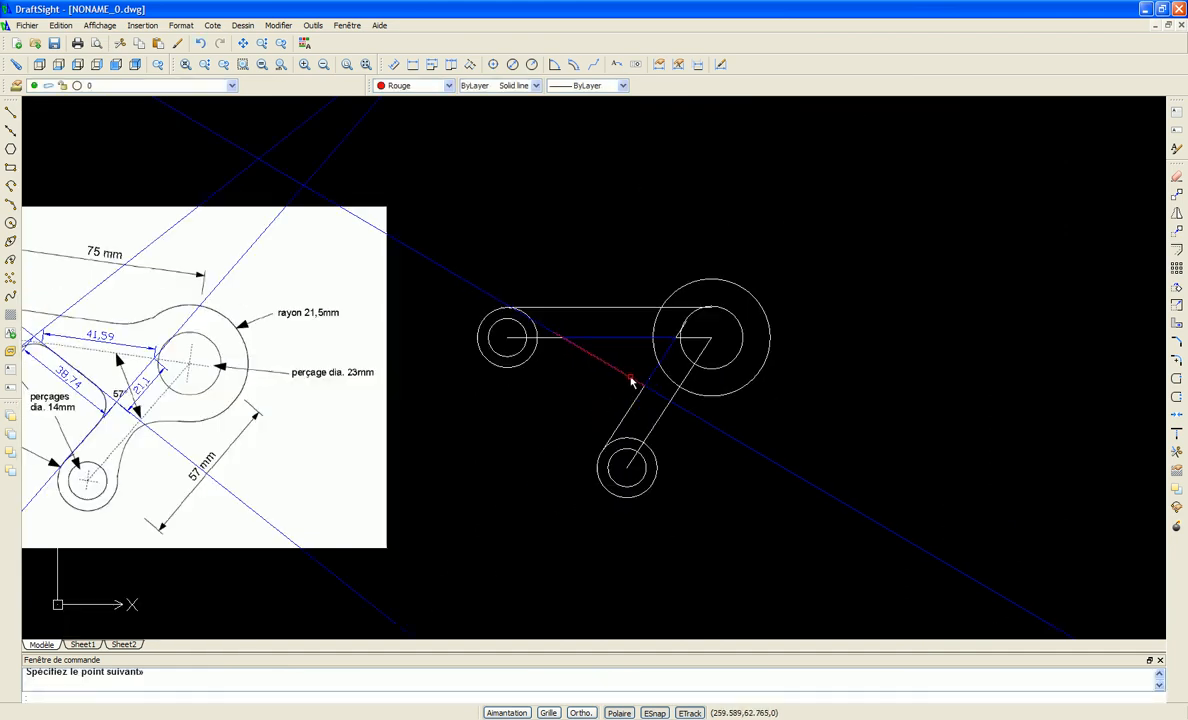
pyautogui.scroll(-1, 578, 371)
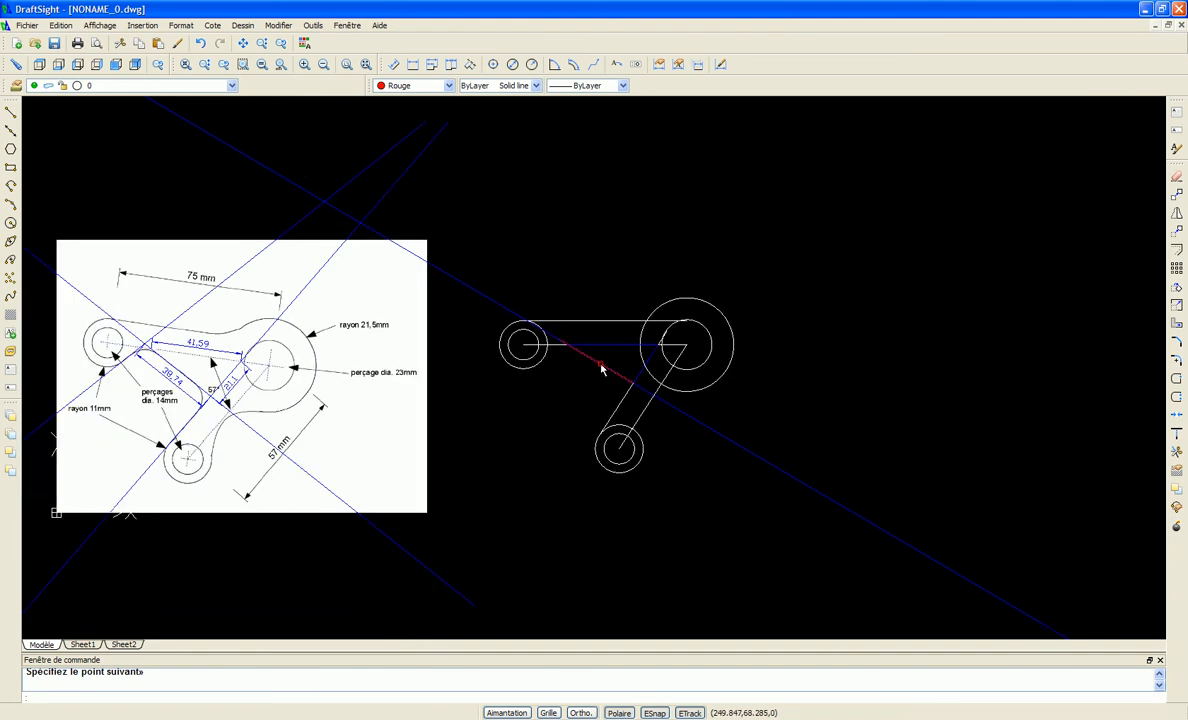
pyautogui.scroll(-3, 700, 376)
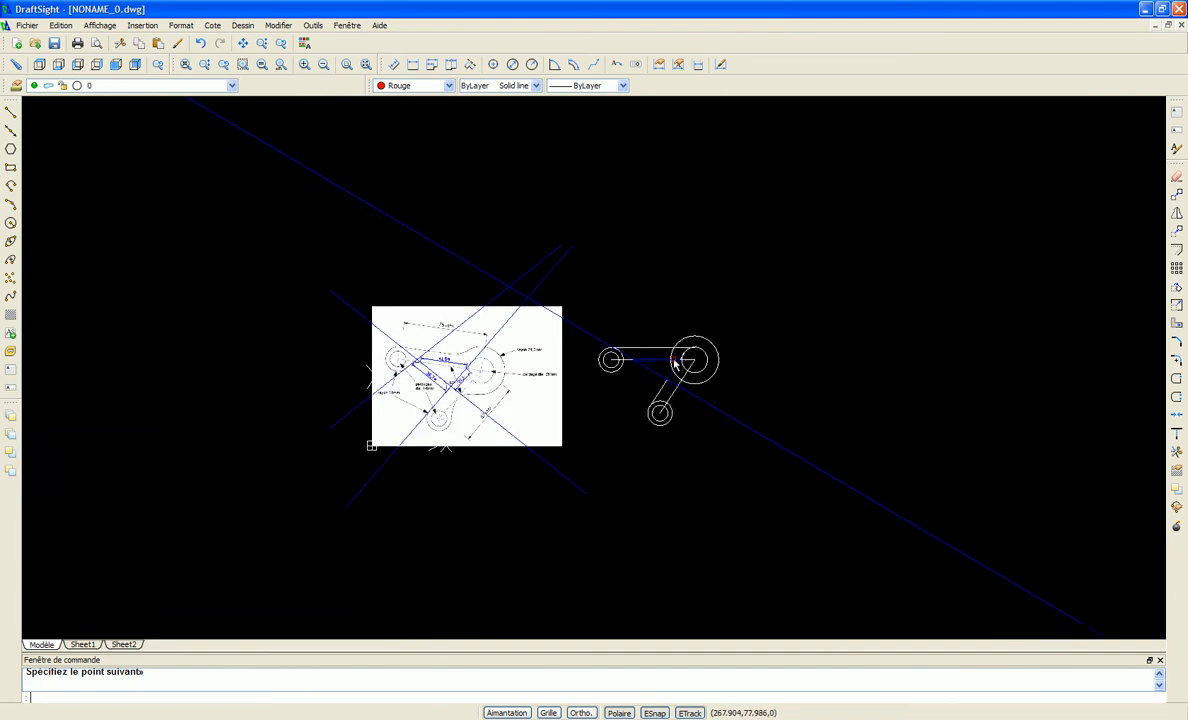
pyautogui.scroll(3, 690, 356)
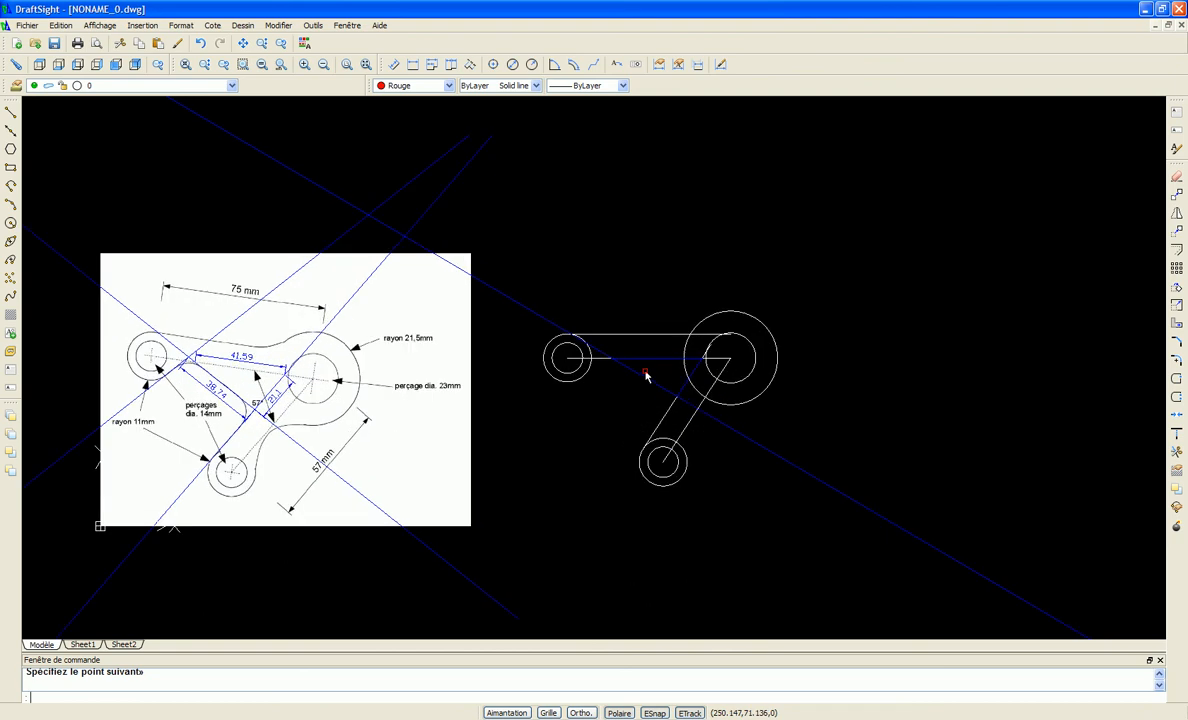
pyautogui.press('Escape')
pyautogui.click(758, 445)
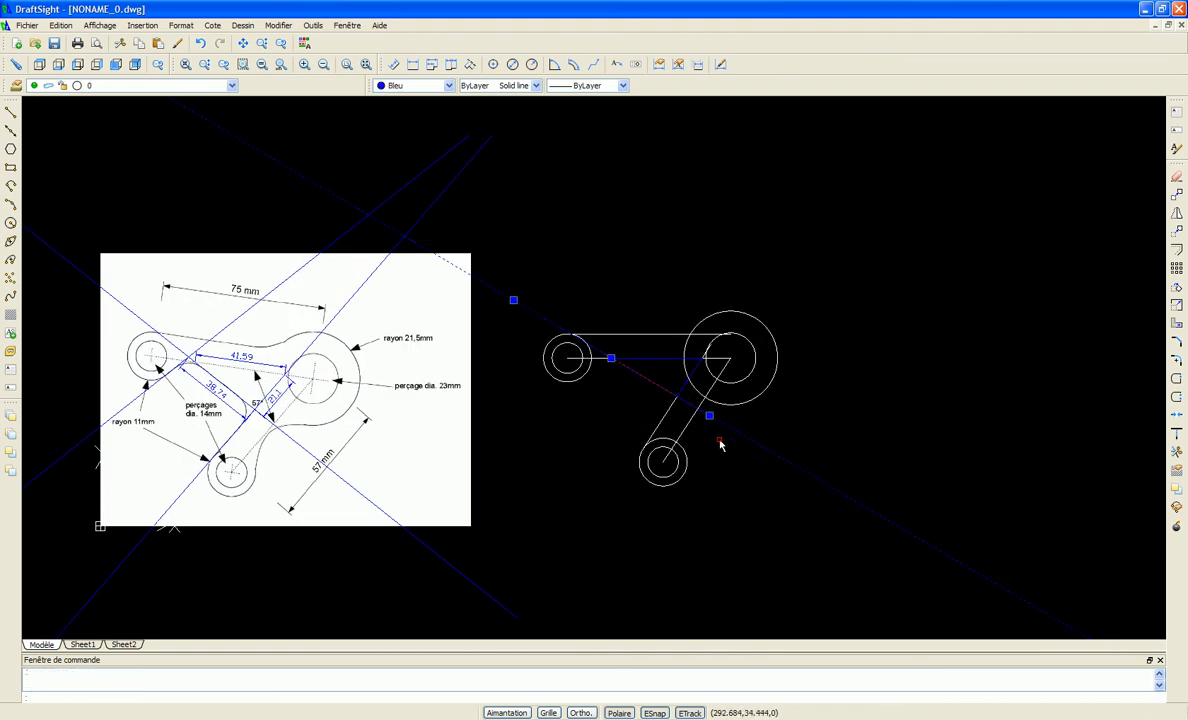
pyautogui.click(10, 439)
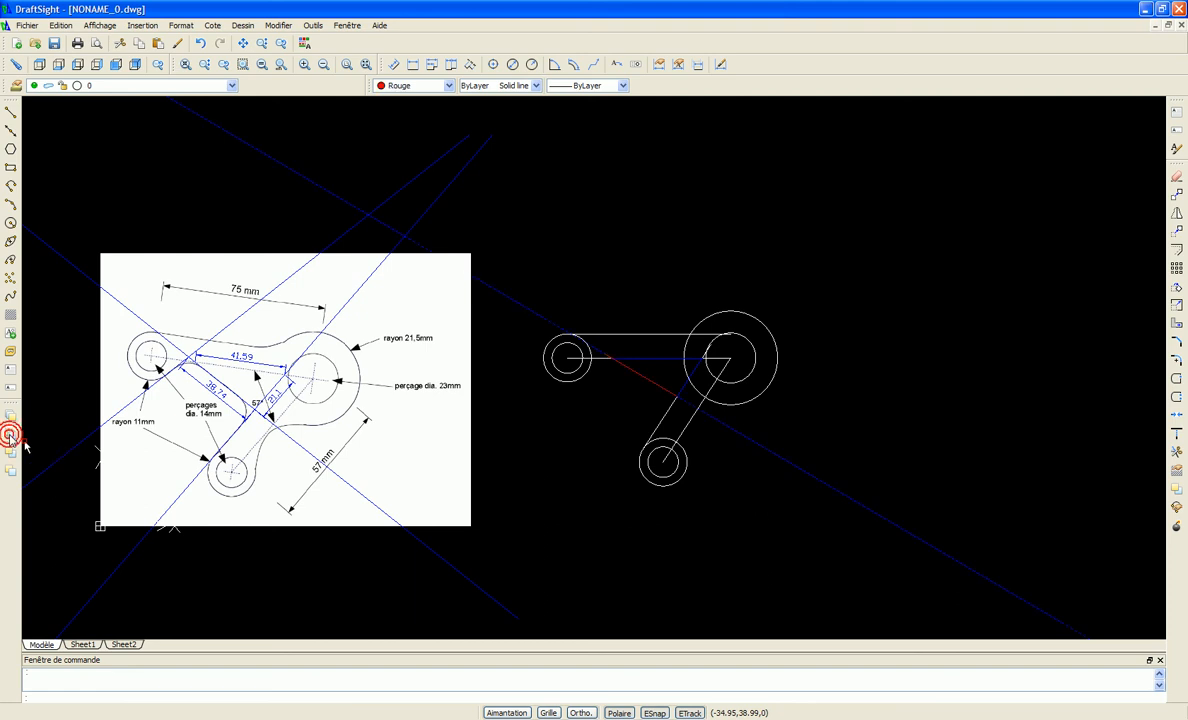
# Compare the red 38.74 segment and its surrounding geometry with the inner contour in the reference image.
pyautogui.scroll(3, 643, 404)
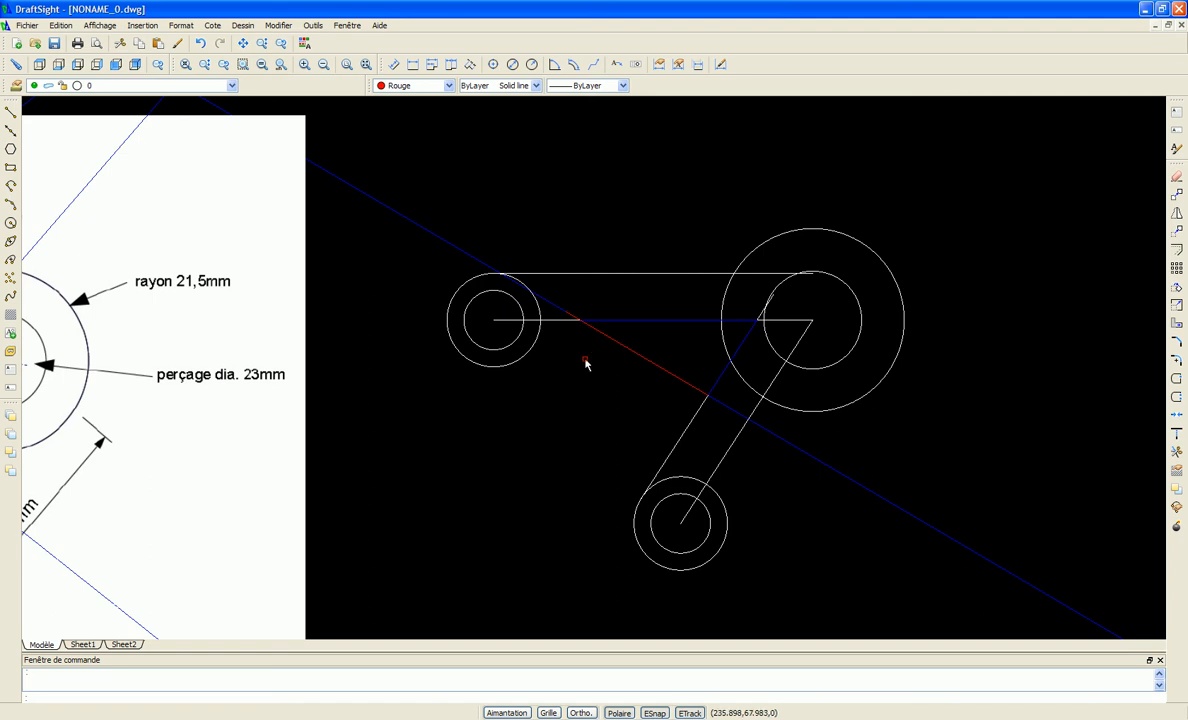
pyautogui.scroll(-5, 644, 336)
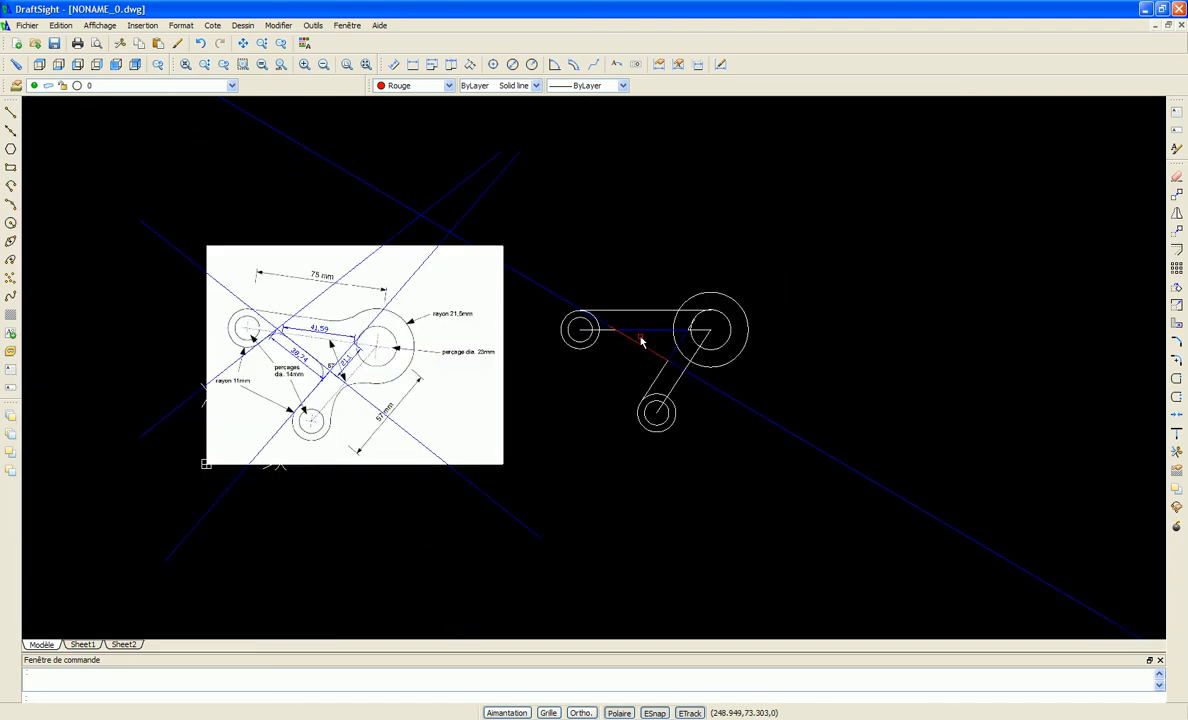
pyautogui.scroll(3, 640, 360)
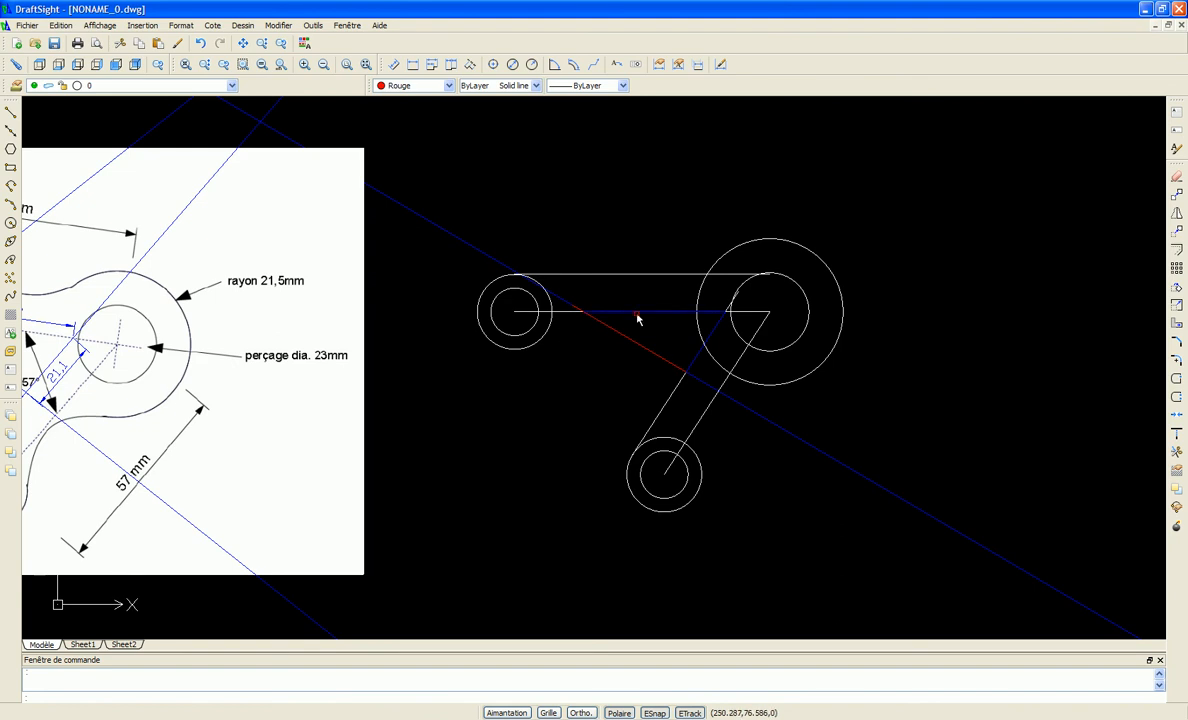
pyautogui.scroll(-2, 638, 330)
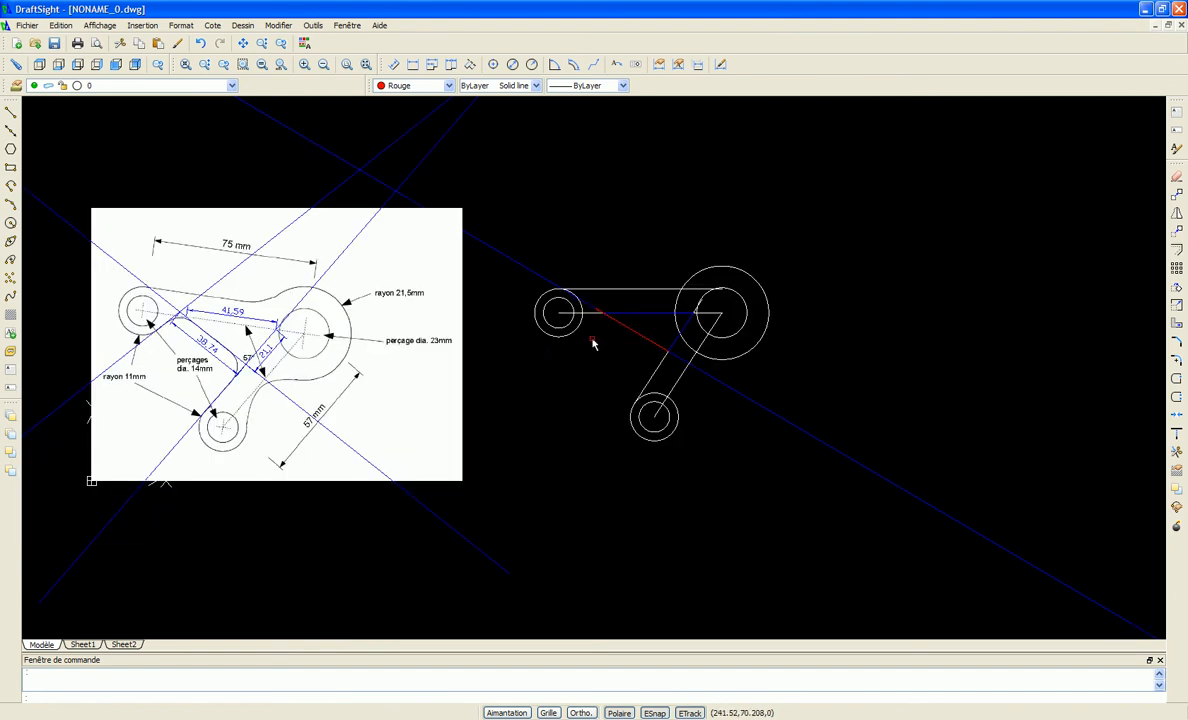
pyautogui.scroll(3, 123, 339)
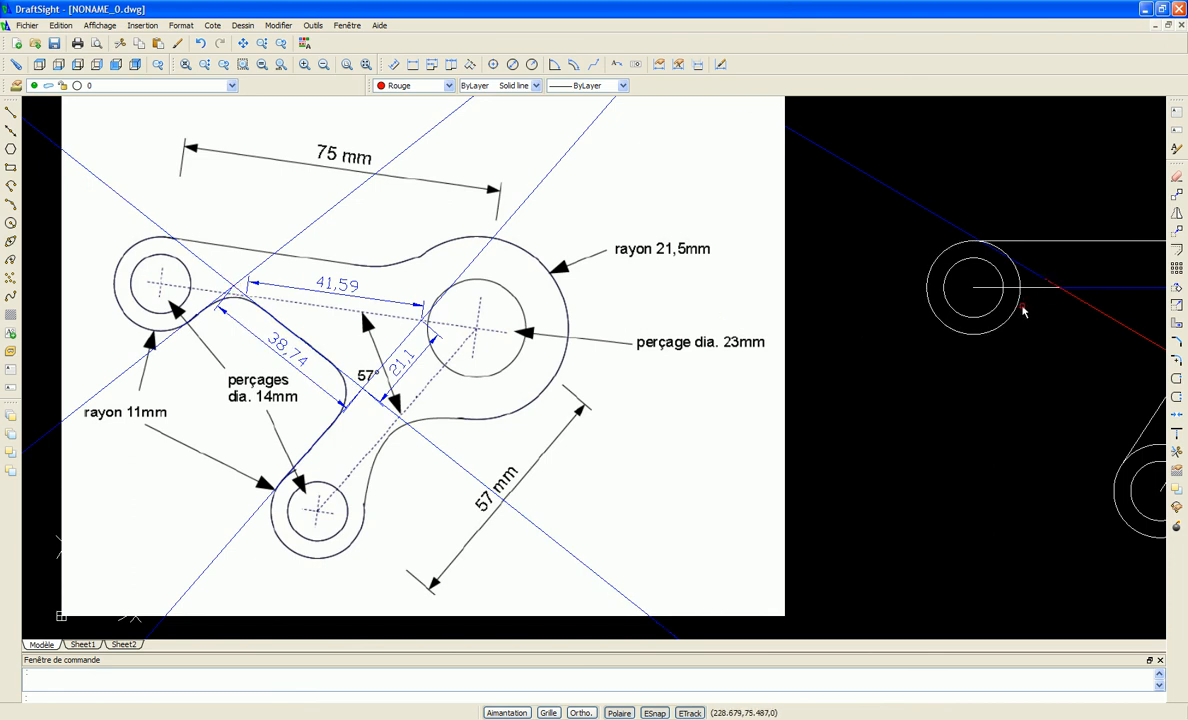
pyautogui.scroll(-2, 792, 285)
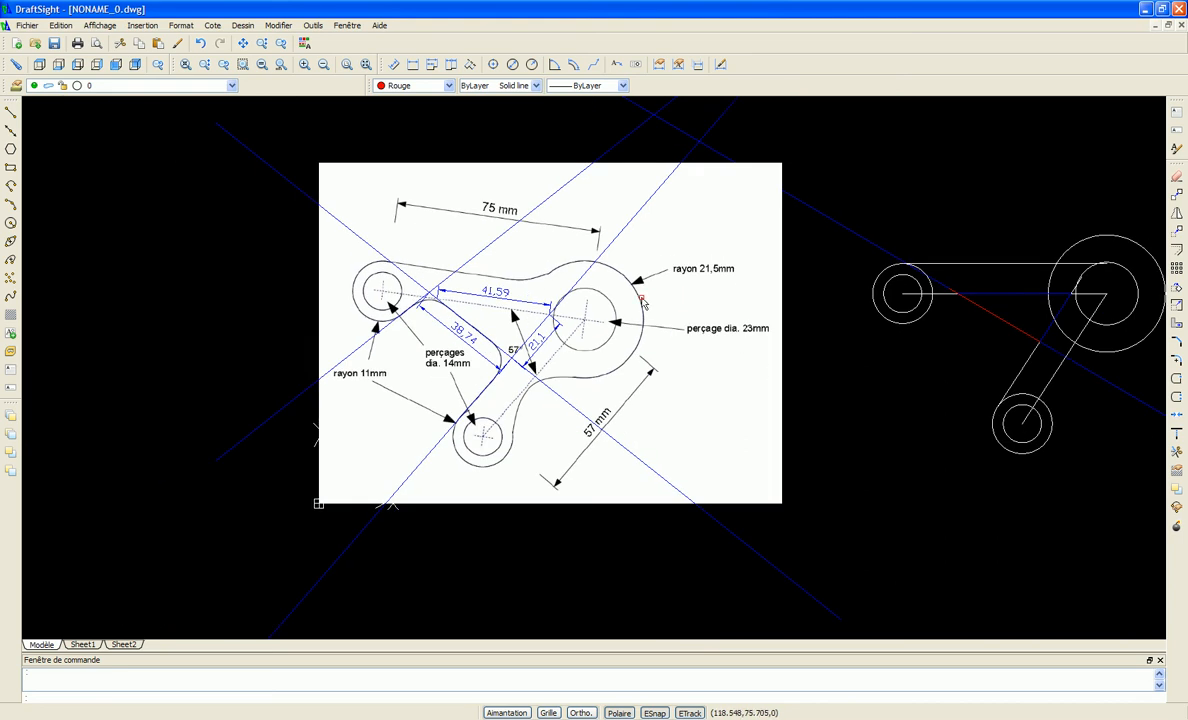
pyautogui.scroll(-1, 480, 300)
pyautogui.scroll(2, 875, 290)
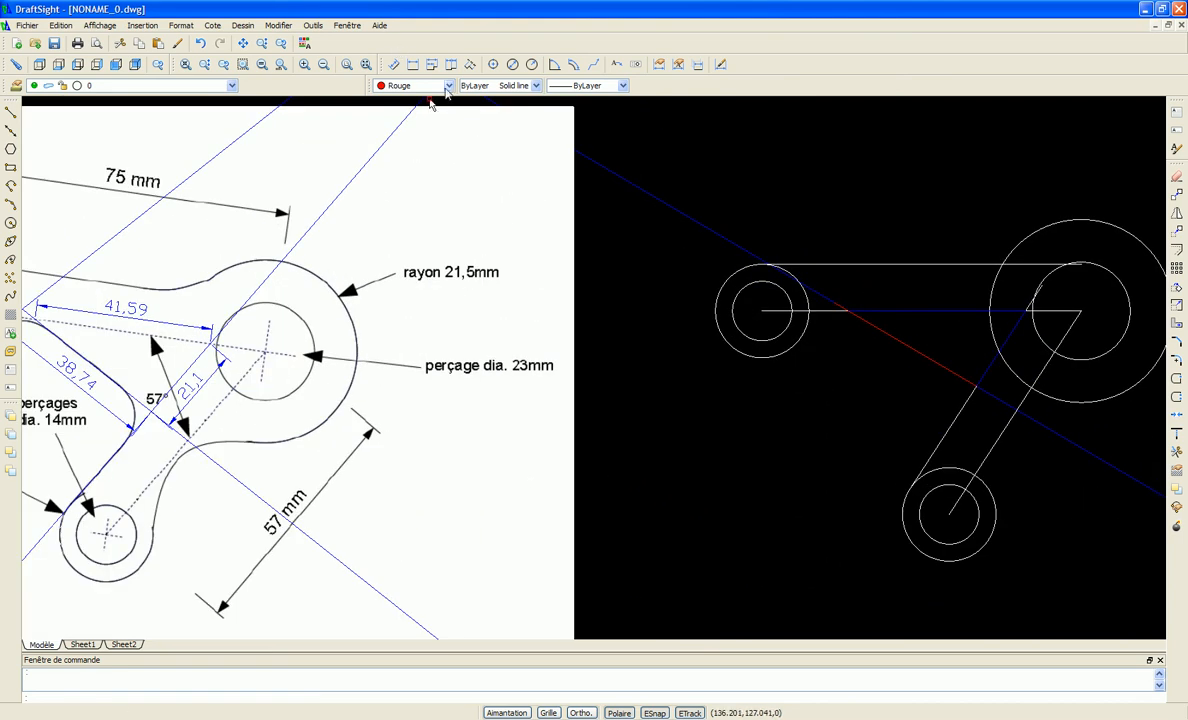
# Set the line colour to ByLayer and draw a line from the red segment's upper end tangent to the left arm's outer circle.
pyautogui.click(449, 86)
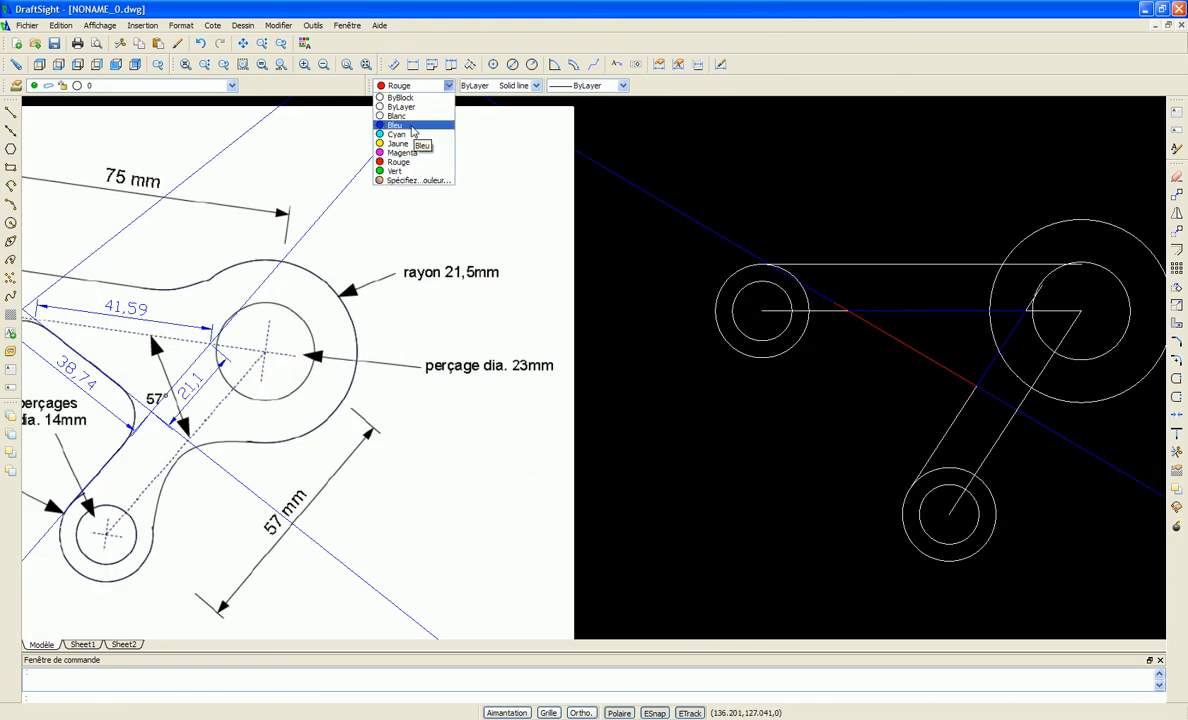
pyautogui.click(416, 108)
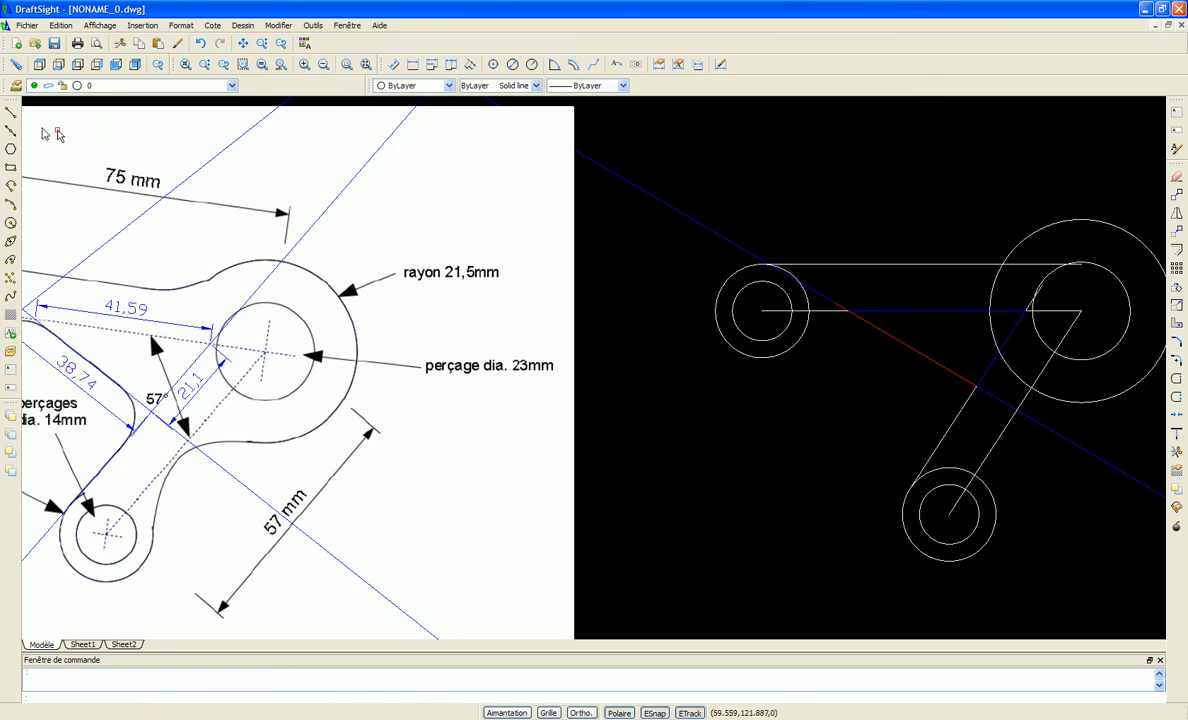
pyautogui.click(12, 115)
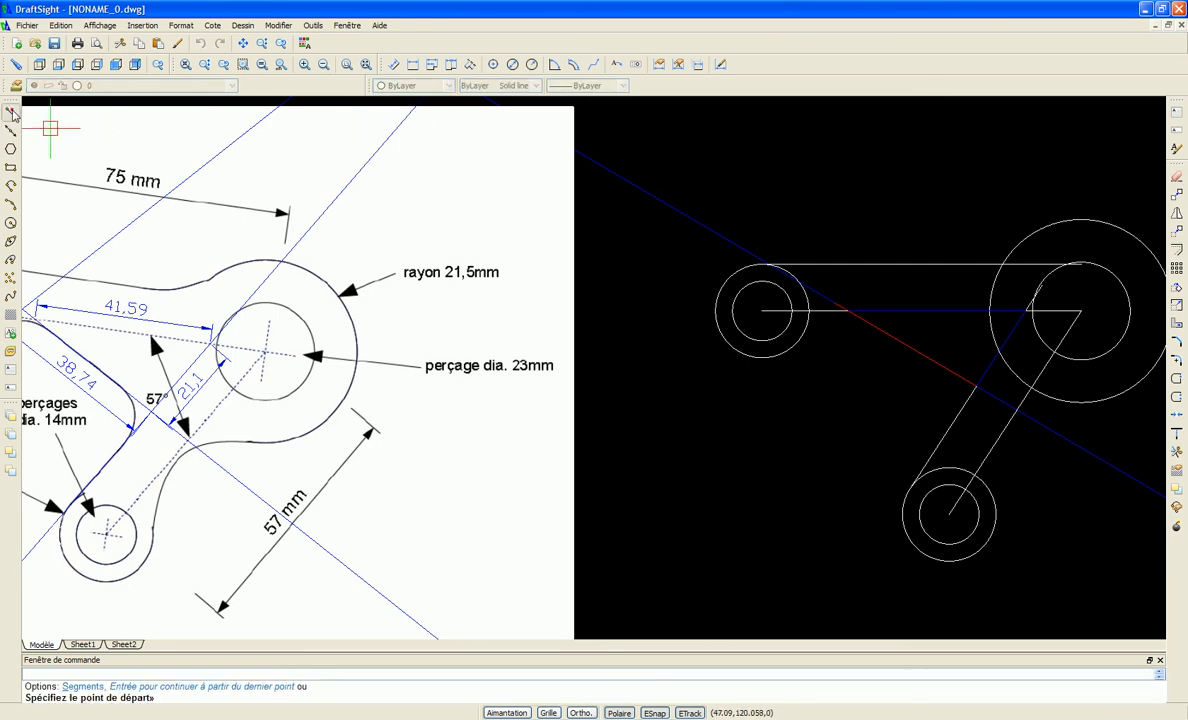
pyautogui.scroll(3, 838, 305)
pyautogui.click(828, 300)
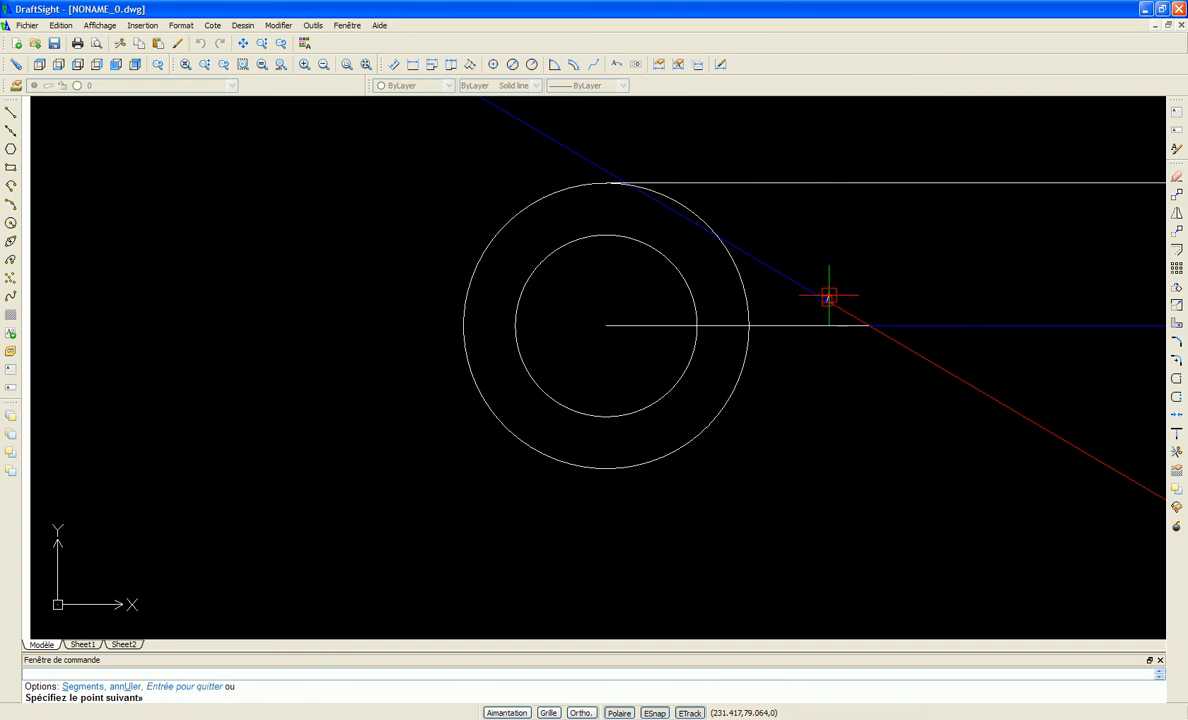
pyautogui.rightClick(708, 425)
pyautogui.click(769, 437)
pyautogui.scroll(-4, 544, 201)
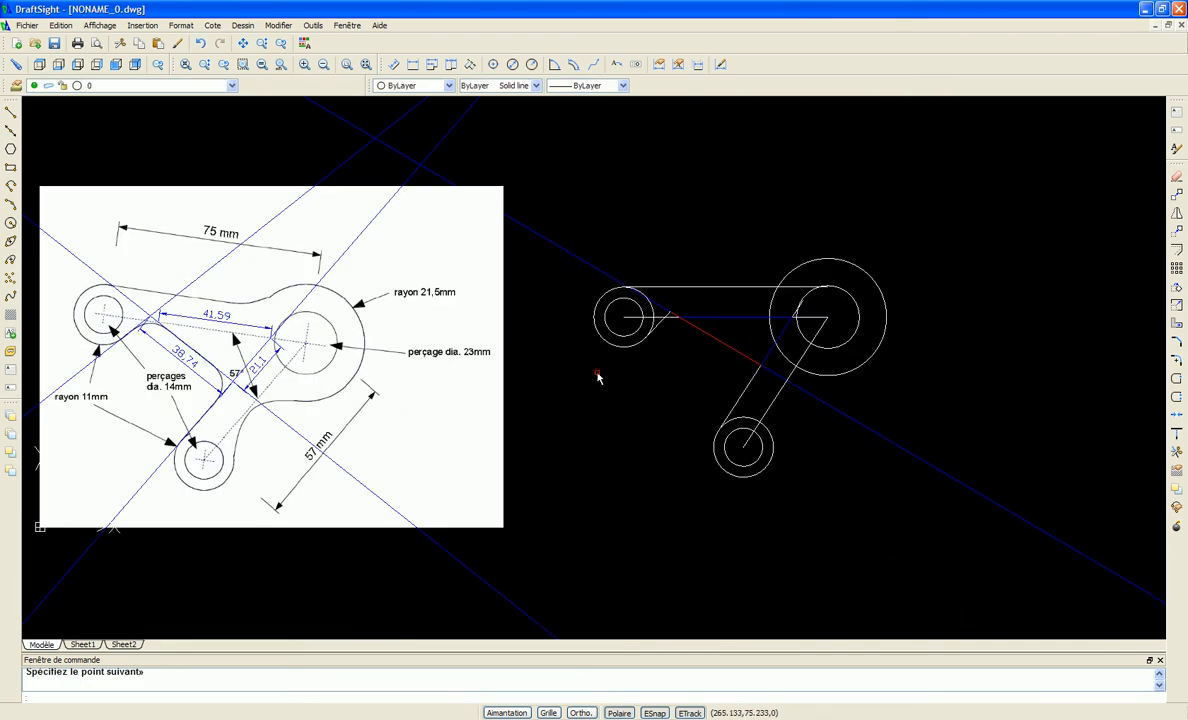